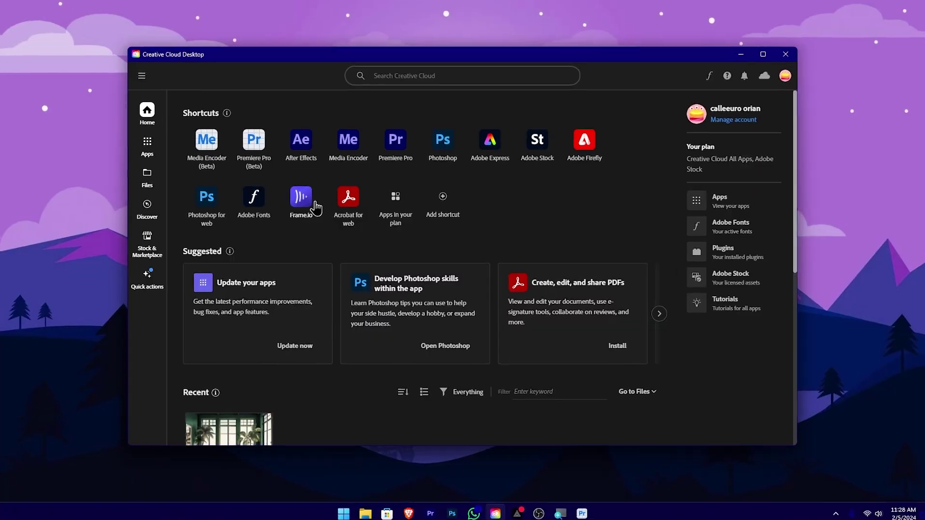
pyautogui.click(151, 154)
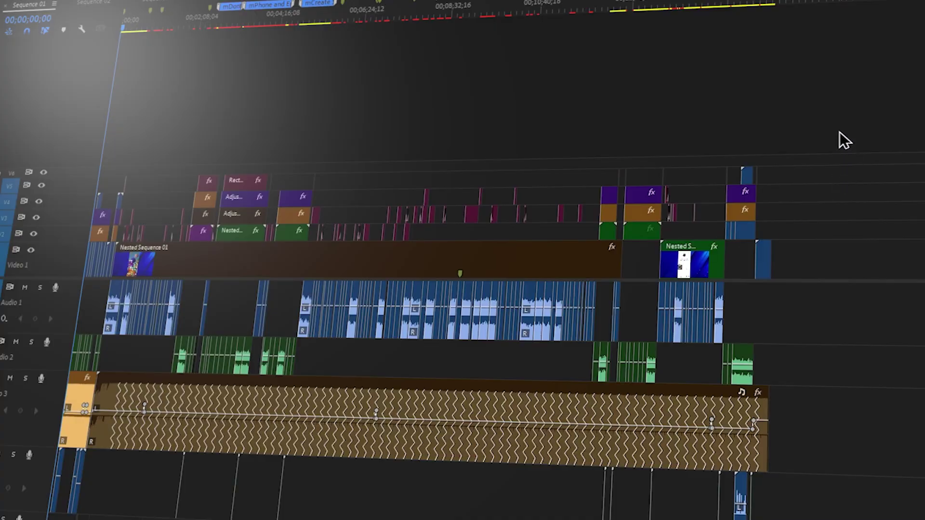
pyautogui.moveTo(844, 105); pyautogui.dragTo(212, 453)
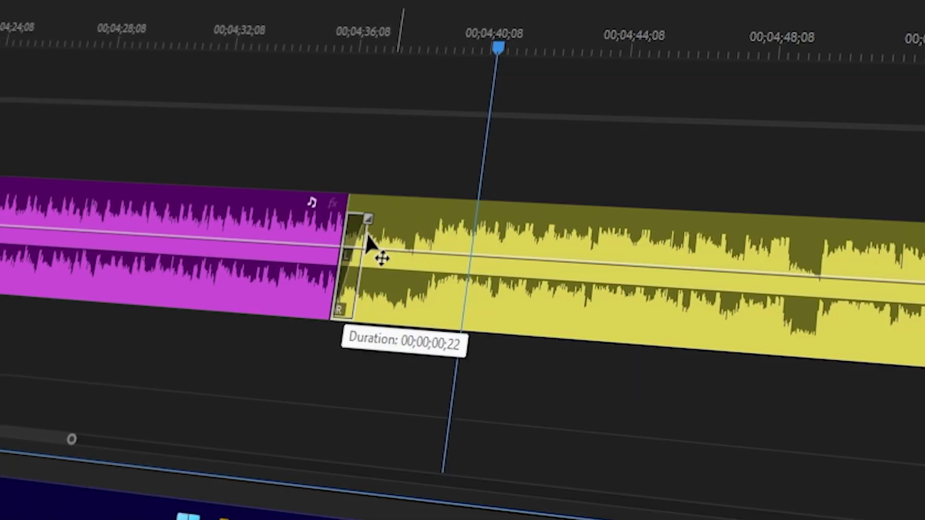
# Step: Extend a crossfade across the cut between the purple and yellow audio clips using the clip's fade handle
pyautogui.moveTo(368, 242); pyautogui.dragTo(245, 257)
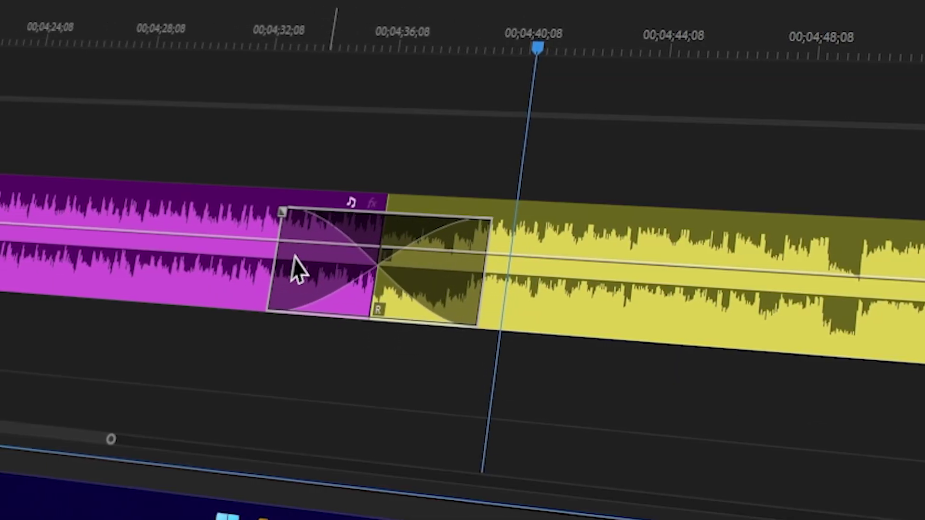
pyautogui.moveTo(303, 223); pyautogui.dragTo(376, 181)
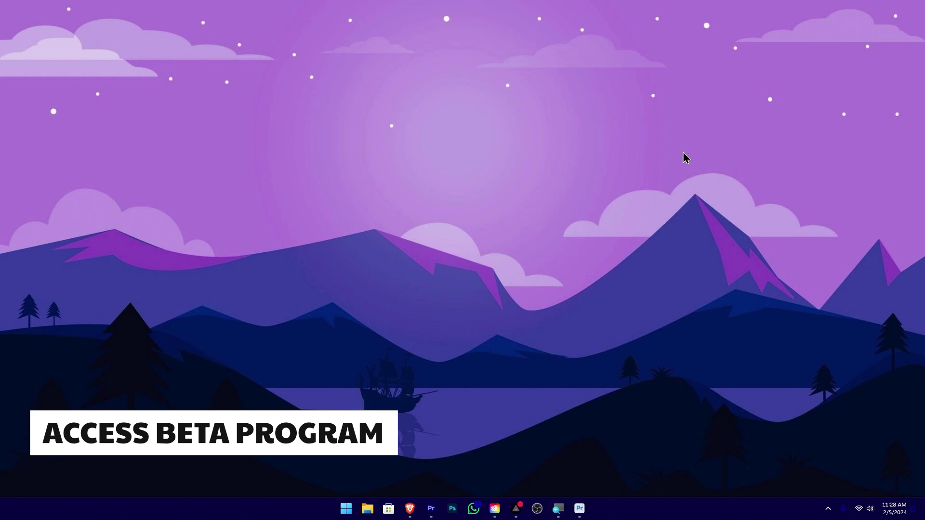
# Step: Open Creative Cloud Desktop and look through the beta apps, including Premiere Pro (Beta)
pyautogui.click(498, 511)
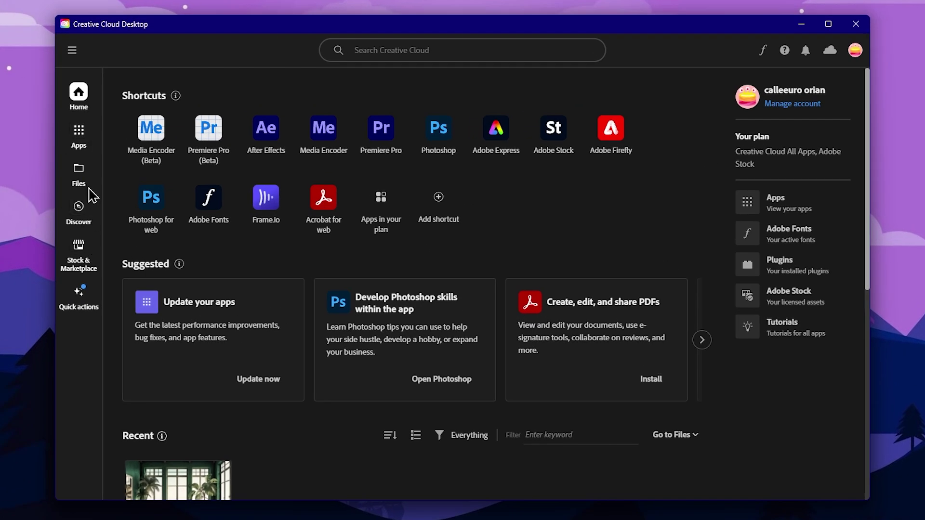
pyautogui.click(85, 146)
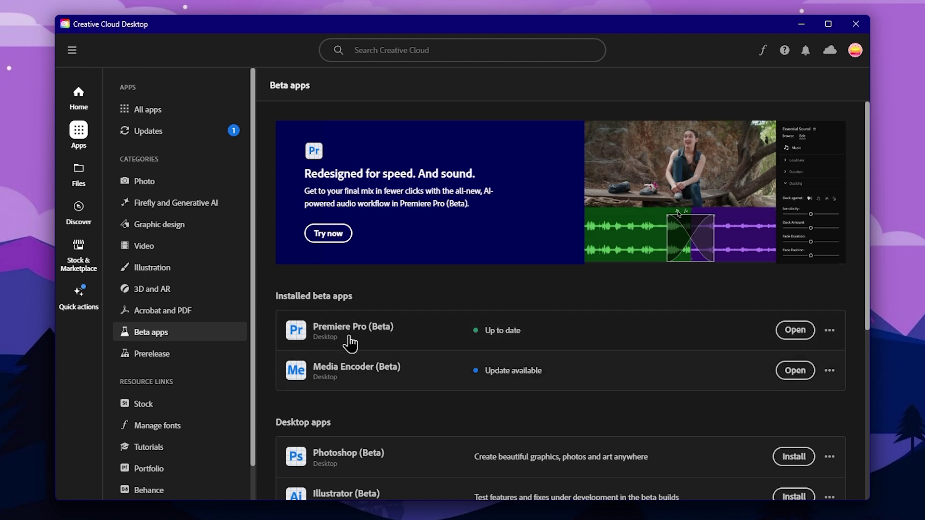
pyautogui.scroll(-1, 413, 443)
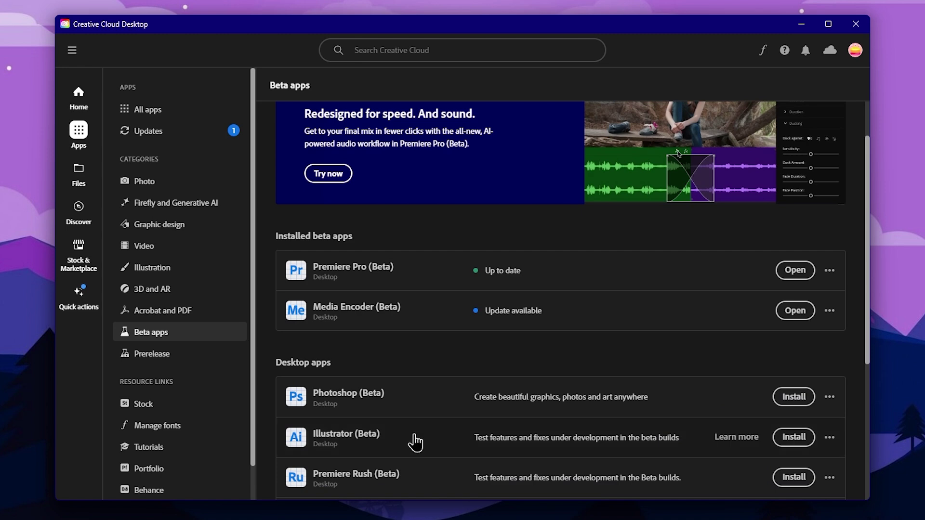
pyautogui.scroll(-2, 413, 440)
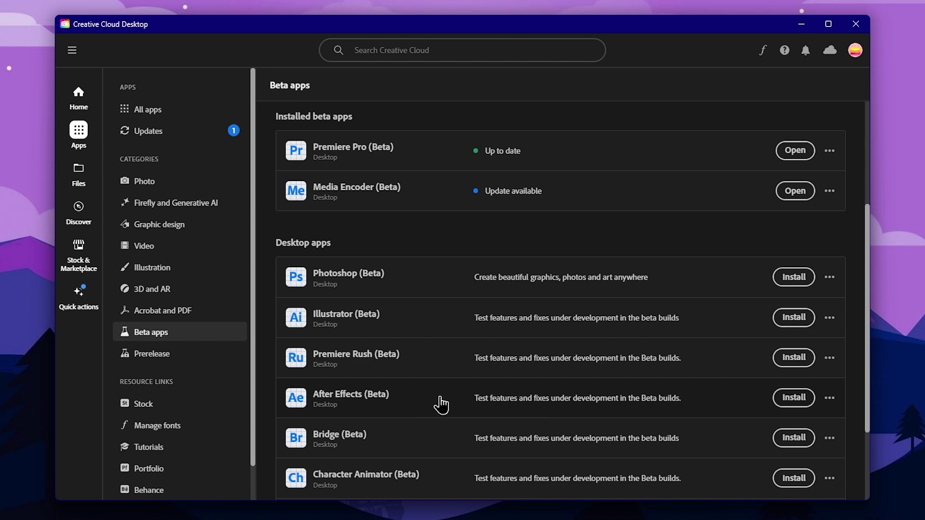
pyautogui.scroll(3, 499, 396)
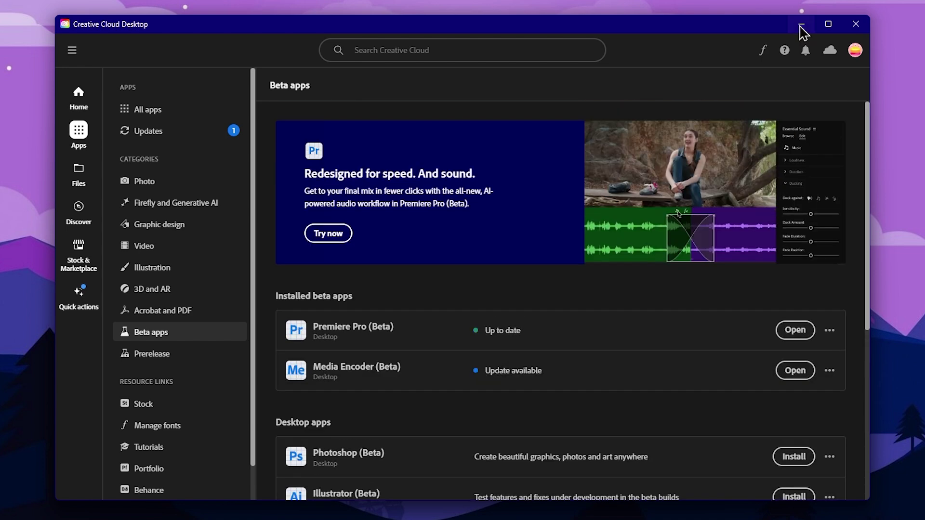
# Step: Minimize Creative Cloud Desktop and switch to Premiere Pro 2024 to view the Sequence 01 timeline
pyautogui.click(802, 25)
pyautogui.click(430, 512)
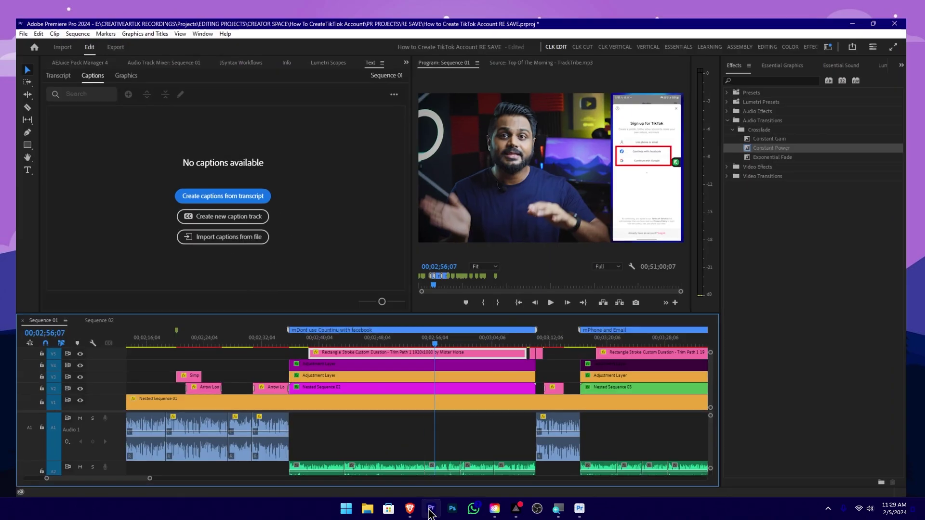
pyautogui.scroll(-3, 452, 415)
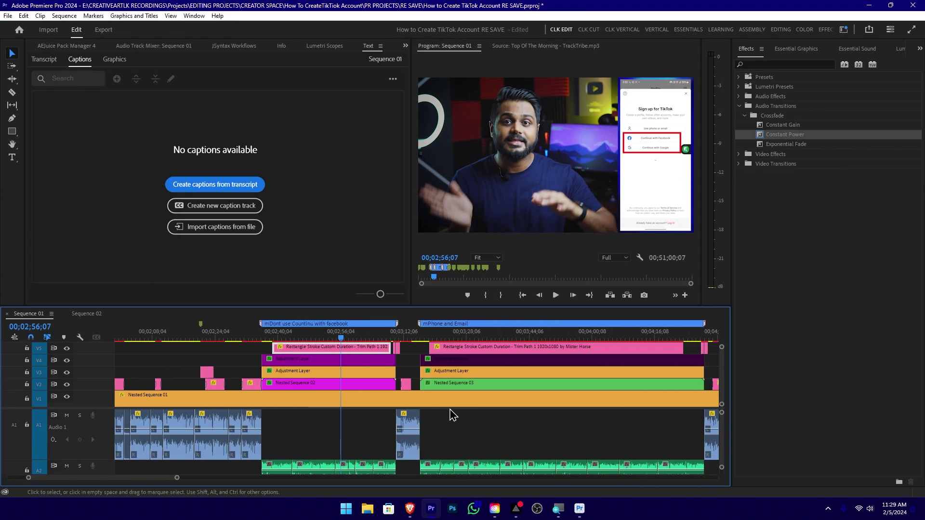
pyautogui.scroll(1, 362, 414)
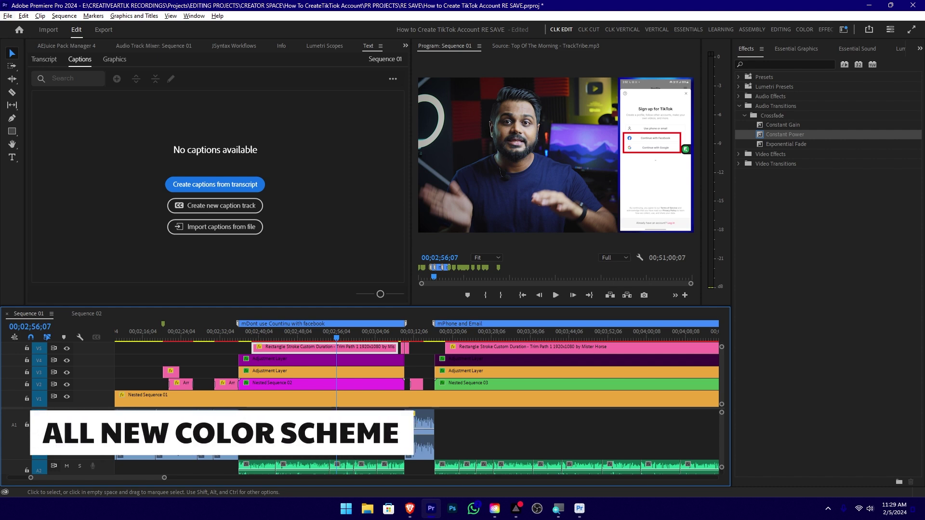
# Step: Examine the clip colors across all tracks of Sequence 01 in a maximized timeline, then restore the workspace
pyautogui.moveTo(400, 424); pyautogui.dragTo(251, 344)
pyautogui.click(355, 430)
pyautogui.press('-')
pyautogui.press('`')
pyautogui.press('-')
pyautogui.press('-')
pyautogui.press('-')
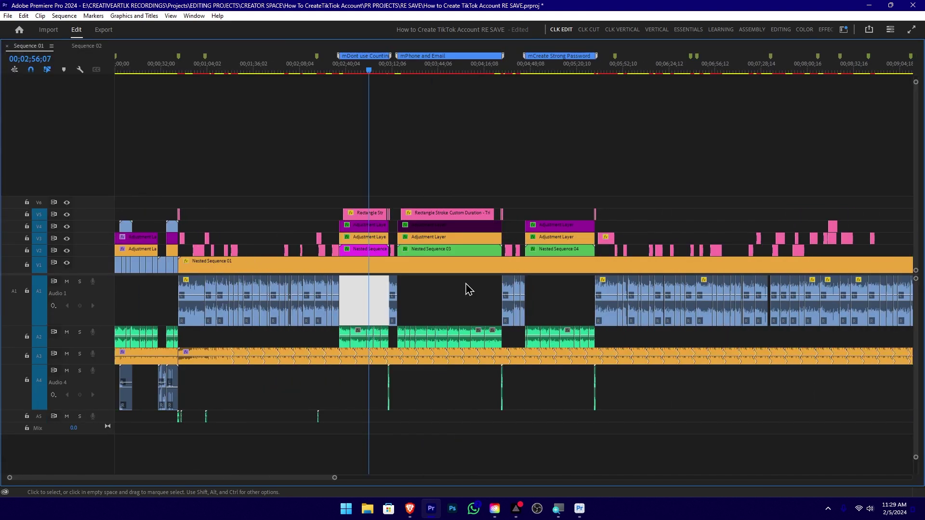
pyautogui.press('=')
pyautogui.press('-')
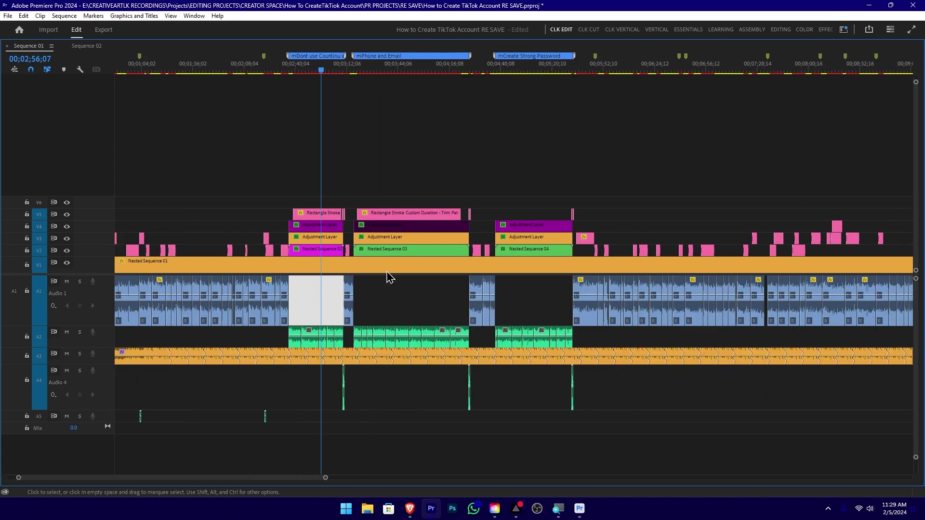
pyautogui.press('=')
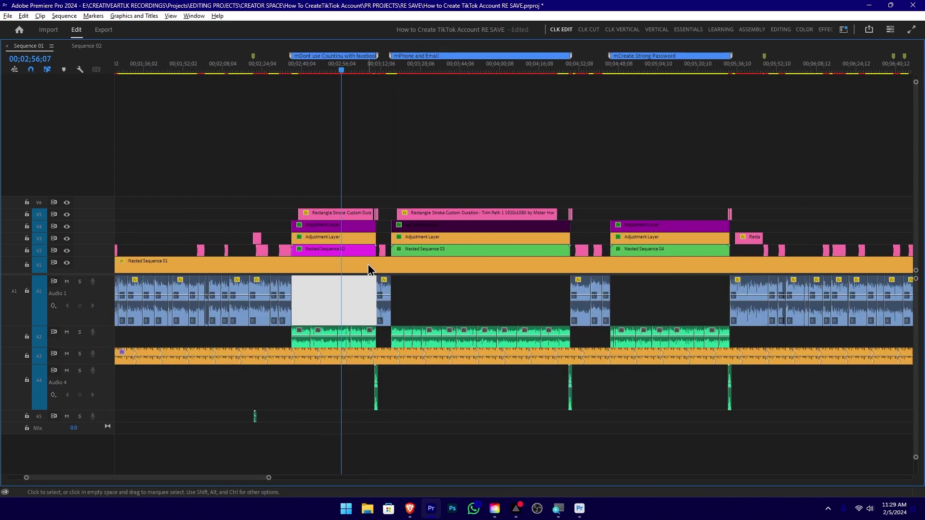
pyautogui.press('=')
pyautogui.press('`')
pyautogui.press('-')
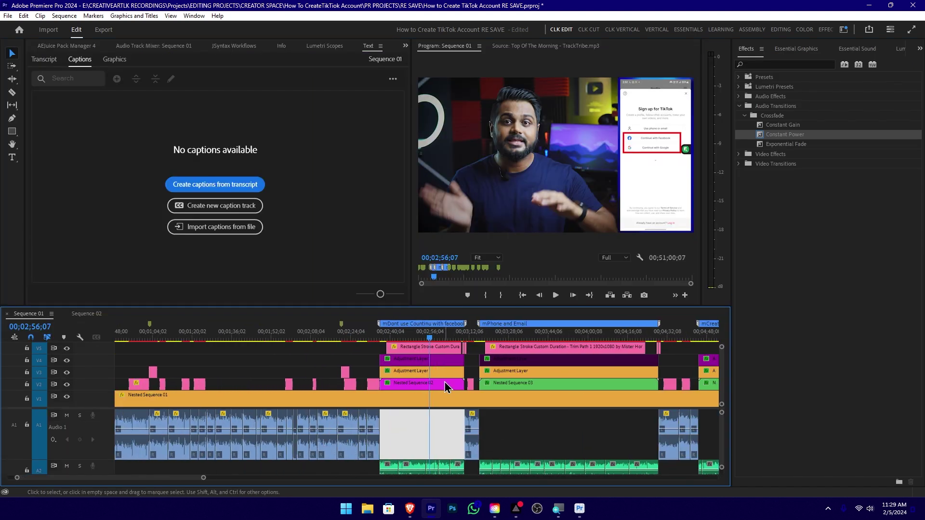
# Step: Switch to Premiere Pro (Beta) and examine the new clip color scheme in the Sequence 01 timeline
pyautogui.click(579, 516)
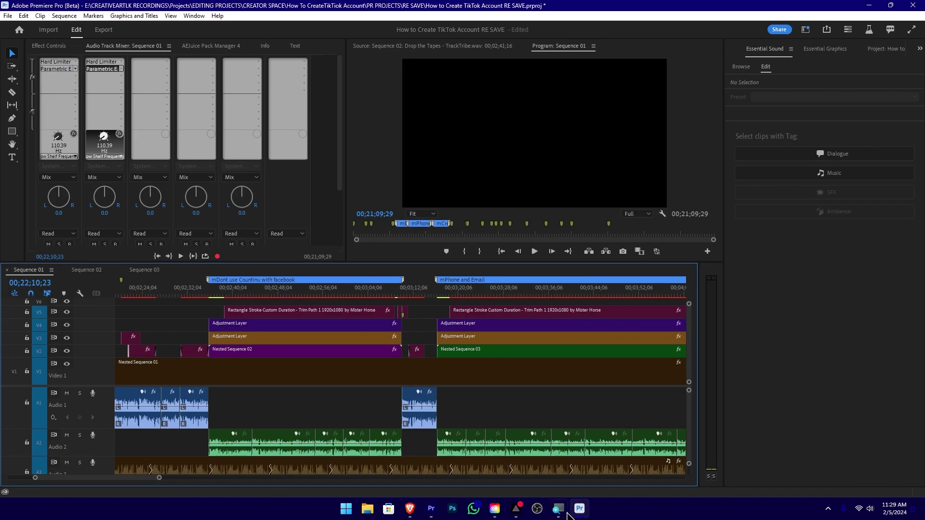
pyautogui.scroll(5, 348, 387)
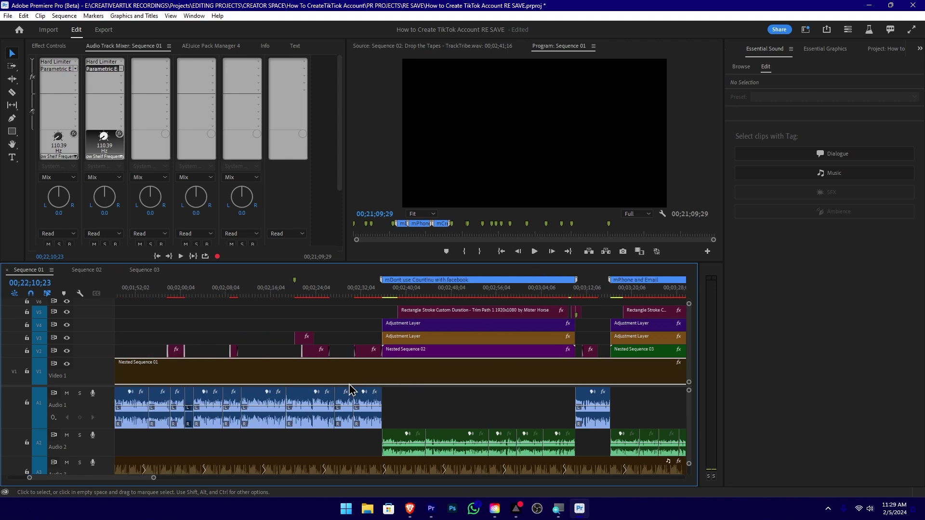
pyautogui.scroll(-6, 350, 388)
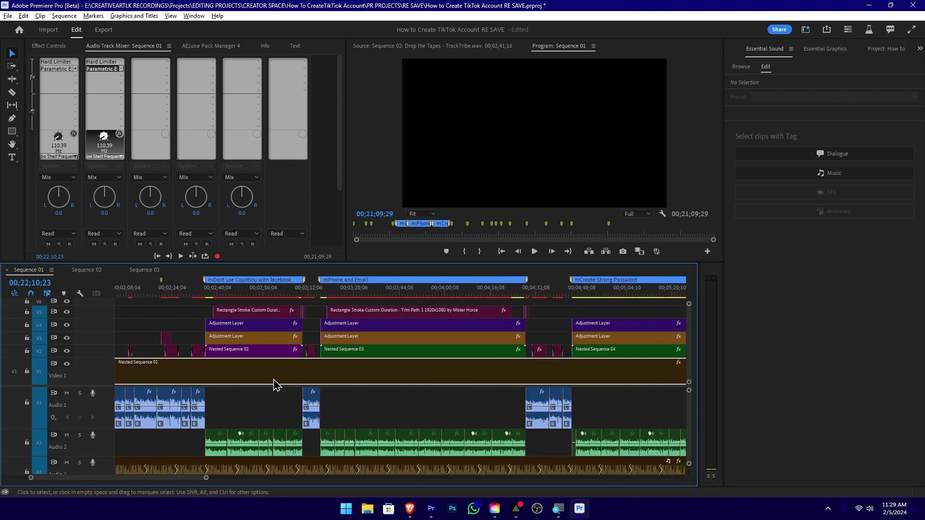
pyautogui.scroll(5, 274, 385)
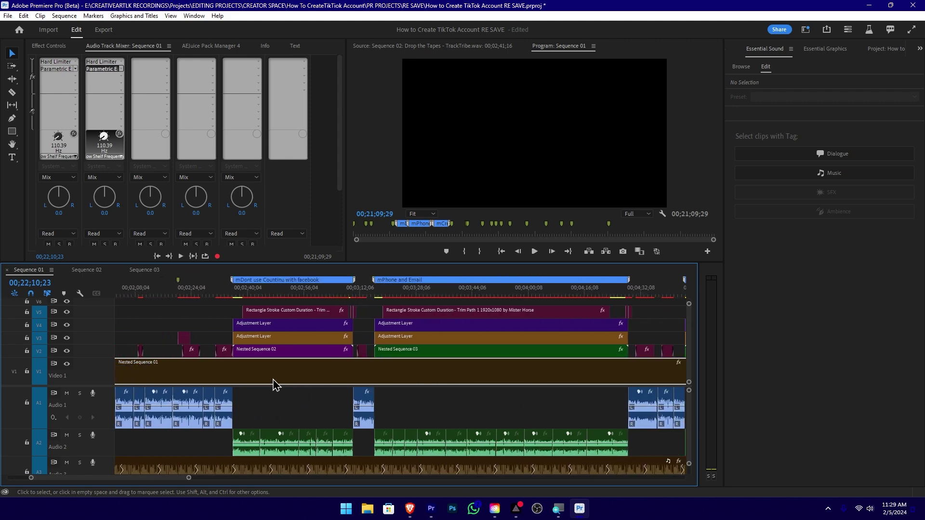
pyautogui.scroll(1, 331, 404)
pyautogui.click(330, 403)
pyautogui.scroll(-2, 419, 375)
pyautogui.click(419, 378)
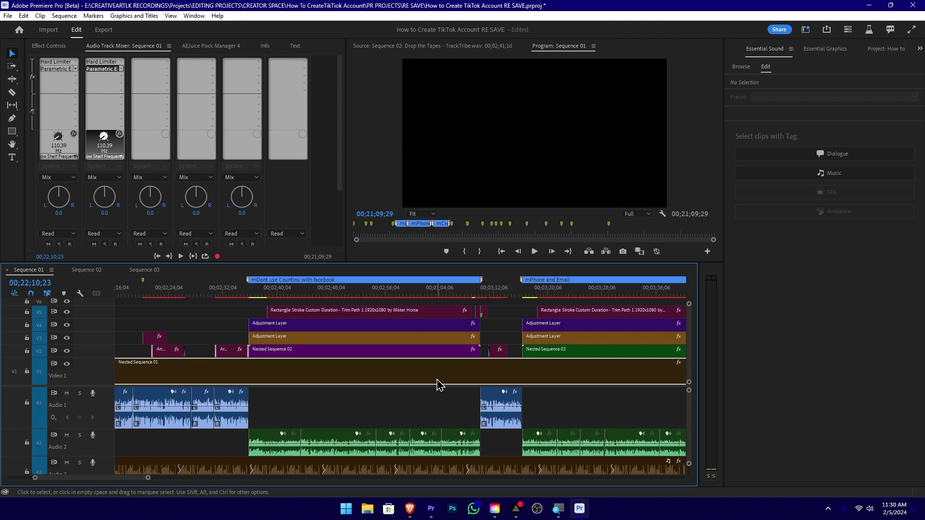
# Step: Switch back to Premiere Pro 2024 and select the Nested Sequence 01 and Nested Sequence 02 clips to inspect their selection highlight
pyautogui.click(580, 509)
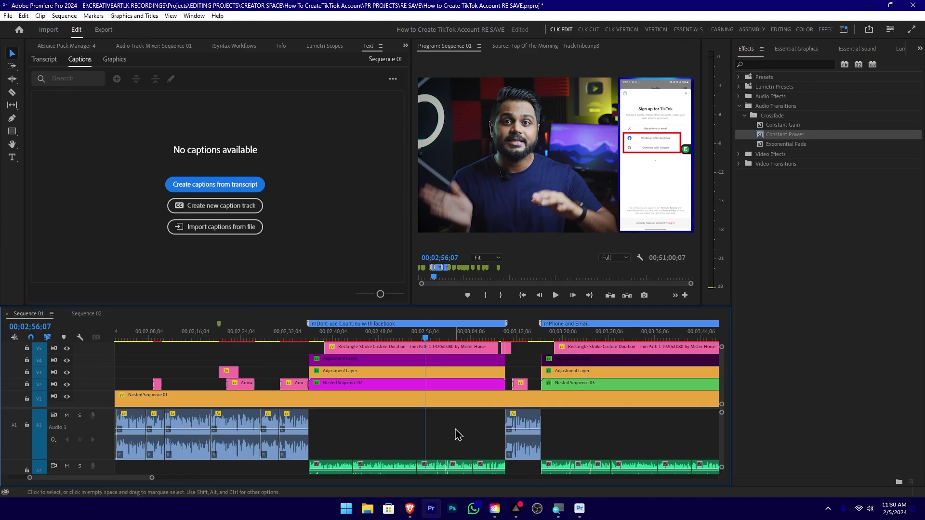
pyautogui.moveTo(355, 446); pyautogui.dragTo(477, 378)
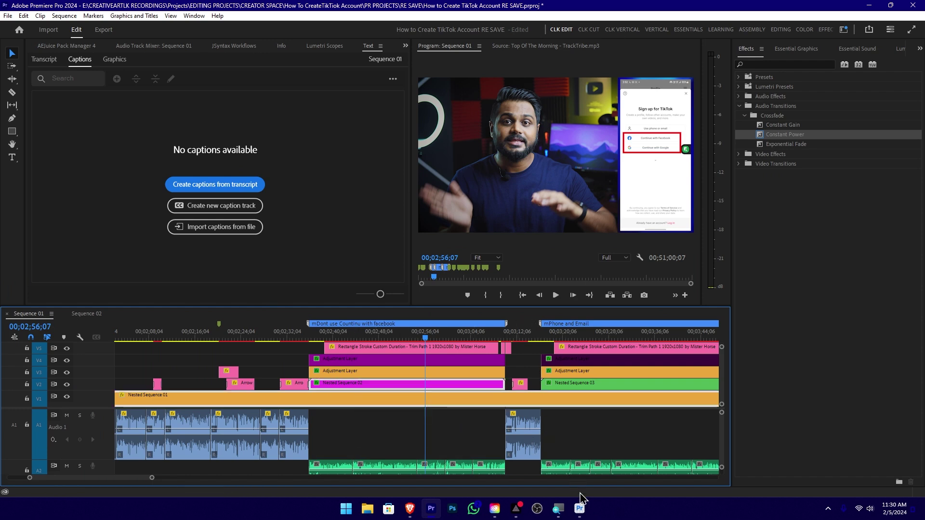
# Step: Switch to Premiere Pro (Beta), select the clips stacked around Nested Sequence 02 to check their highlight, and clear the selection
pyautogui.click(580, 508)
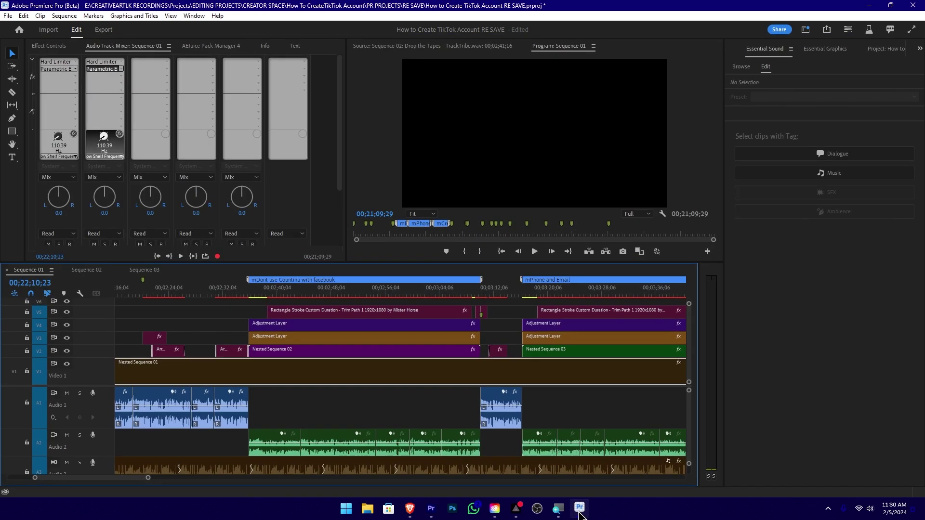
pyautogui.click(295, 411)
pyautogui.moveTo(285, 410); pyautogui.dragTo(503, 298)
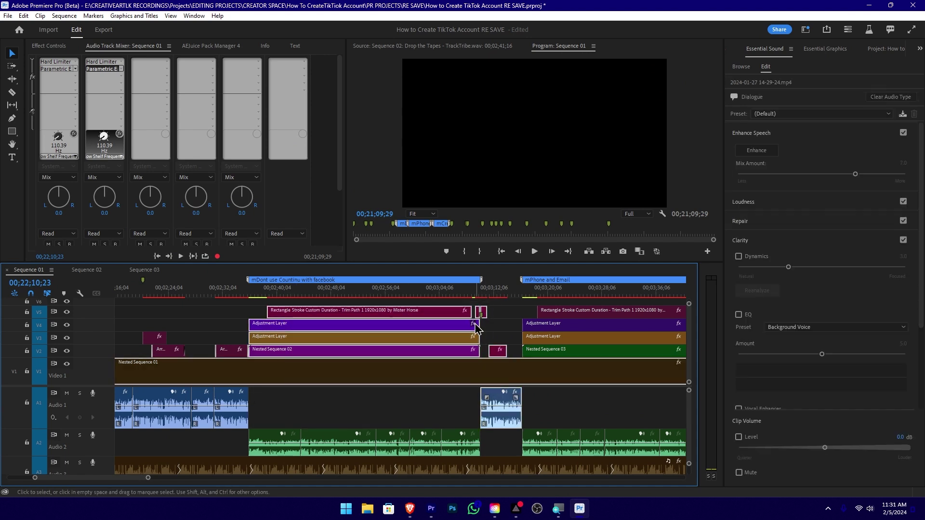
pyautogui.click(367, 405)
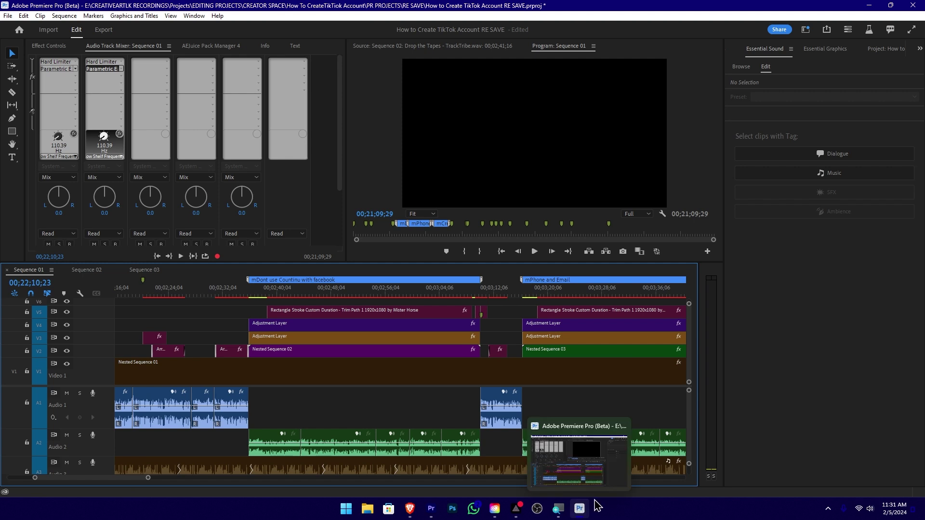
# Step: Set the label color of the purple V4 adjustment layer above Nested Sequence 02 to Mango
pyautogui.moveTo(591, 516)
pyautogui.moveTo(558, 515)
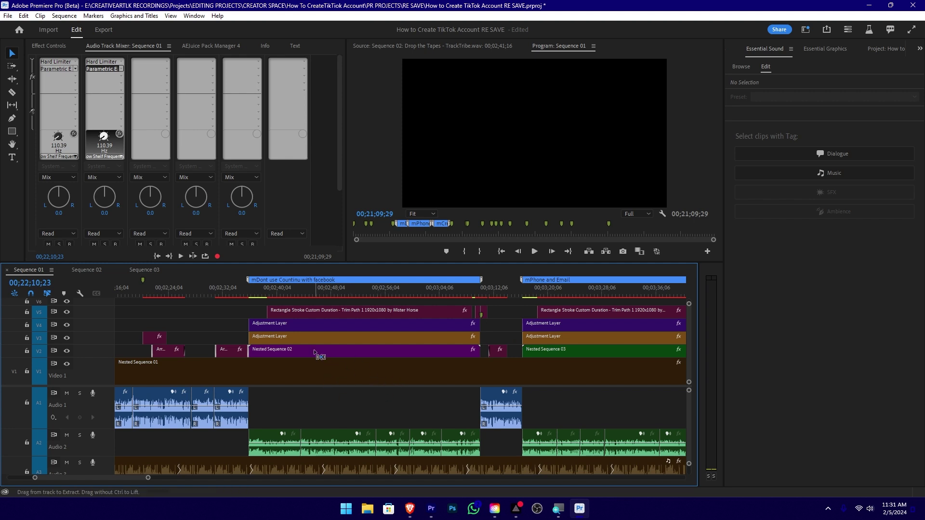
pyautogui.click(307, 329)
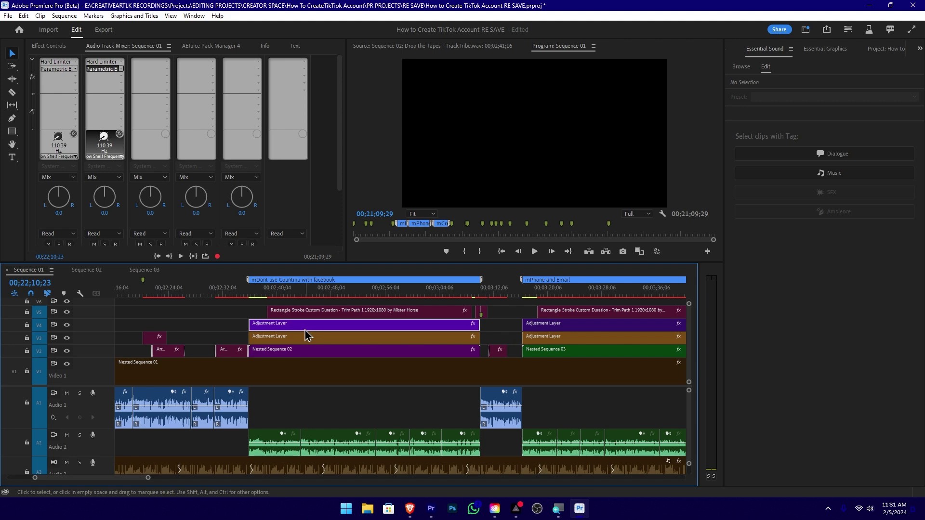
pyautogui.rightClick(302, 333)
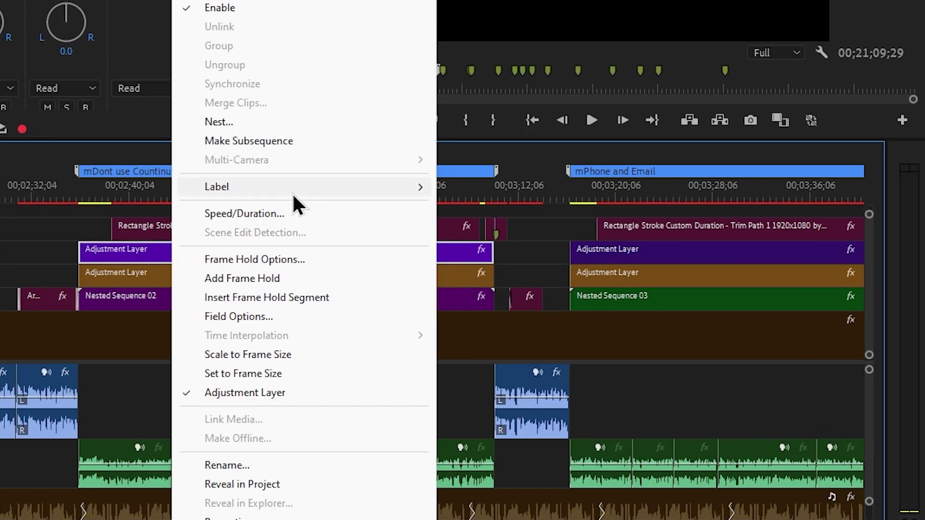
pyautogui.moveTo(368, 291)
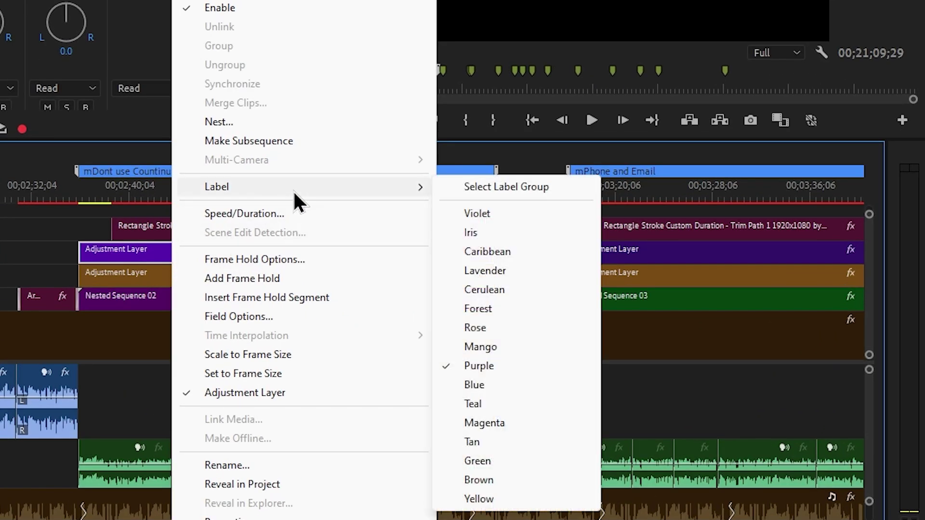
pyautogui.click(488, 347)
pyautogui.click(233, 258)
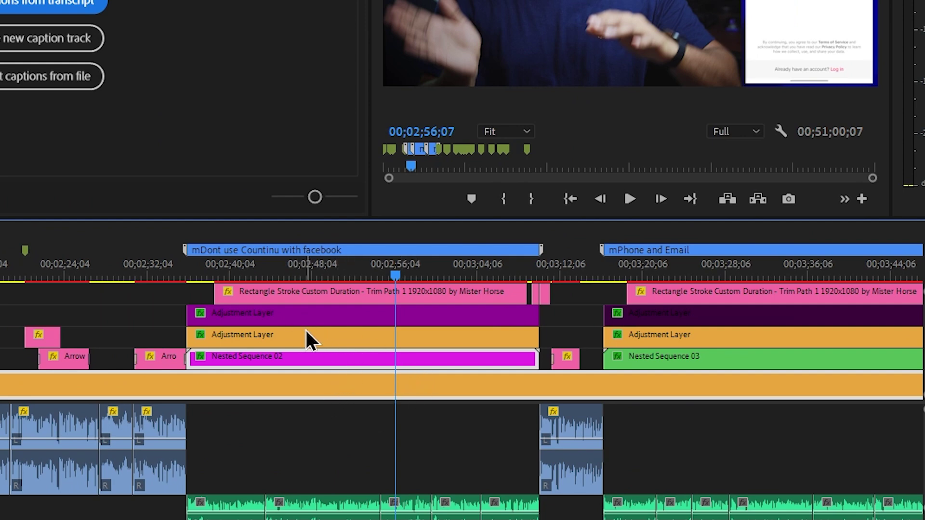
# Step: In Premiere Pro 2024, change the label color of the same purple V4 adjustment layer to Mango
pyautogui.click(333, 314)
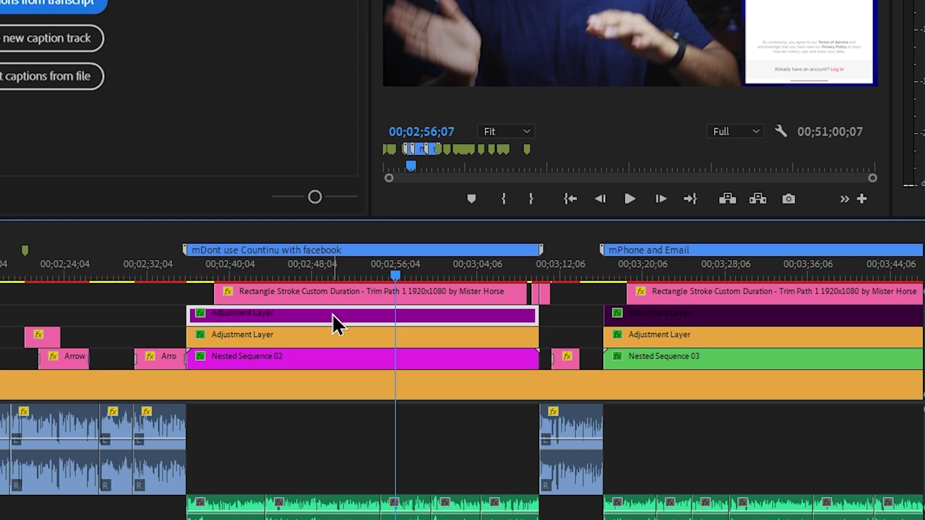
pyautogui.rightClick(332, 314)
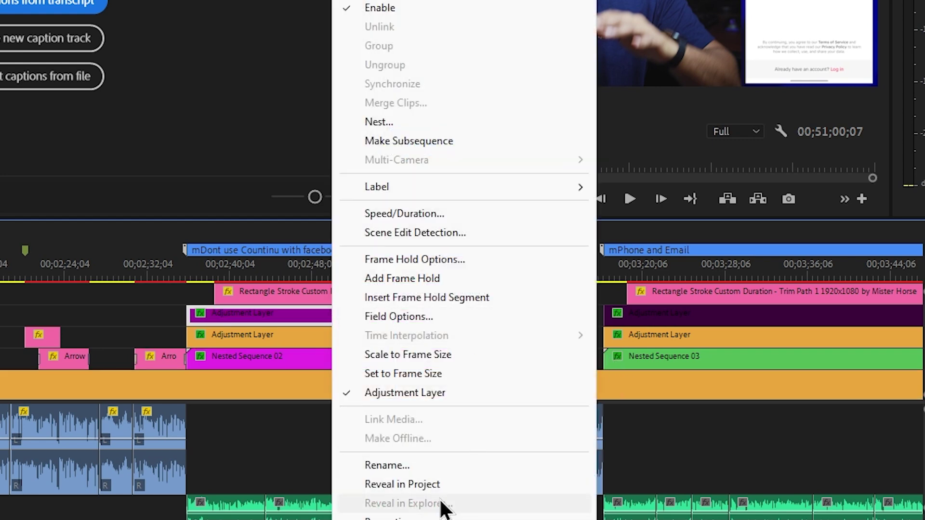
pyautogui.moveTo(430, 190)
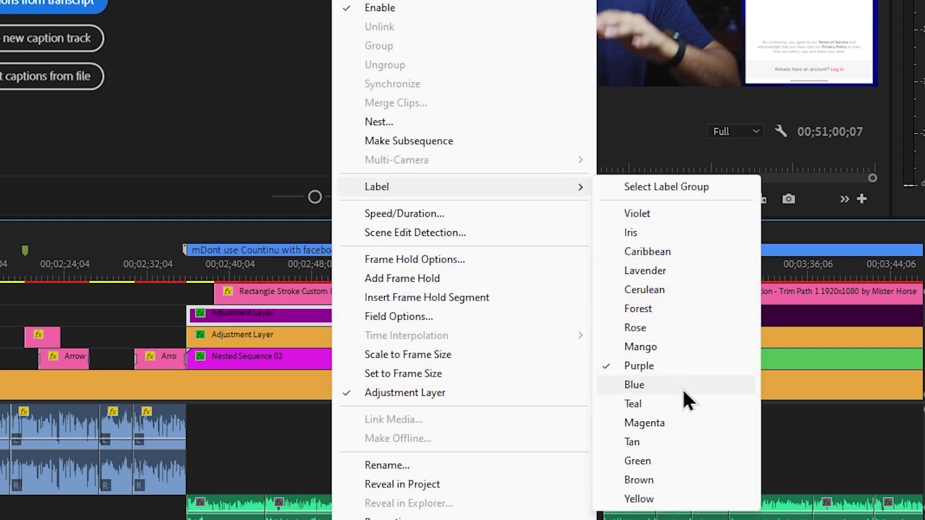
pyautogui.click(646, 348)
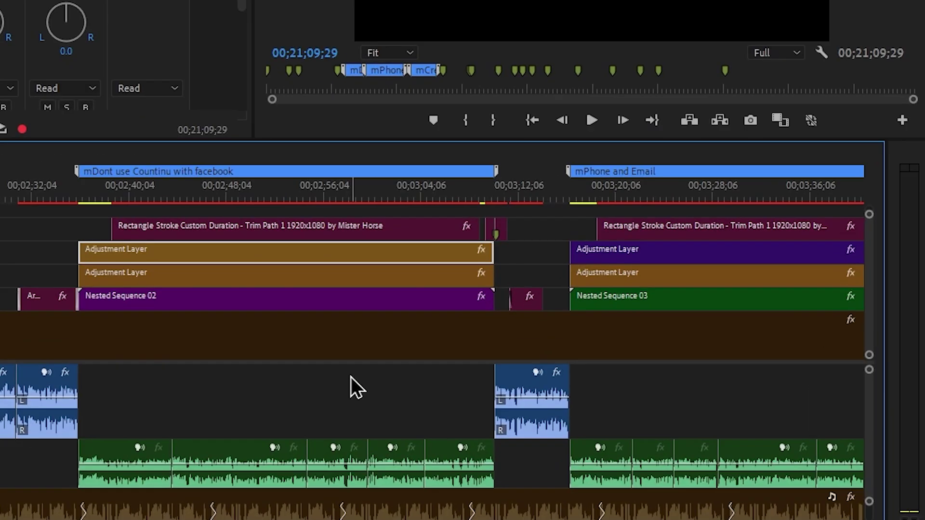
# Step: Select the two adjustment layers above Nested Sequence 02, singly and as a group, to check their highlight, and clear the selection
pyautogui.click(335, 355)
pyautogui.click(335, 276)
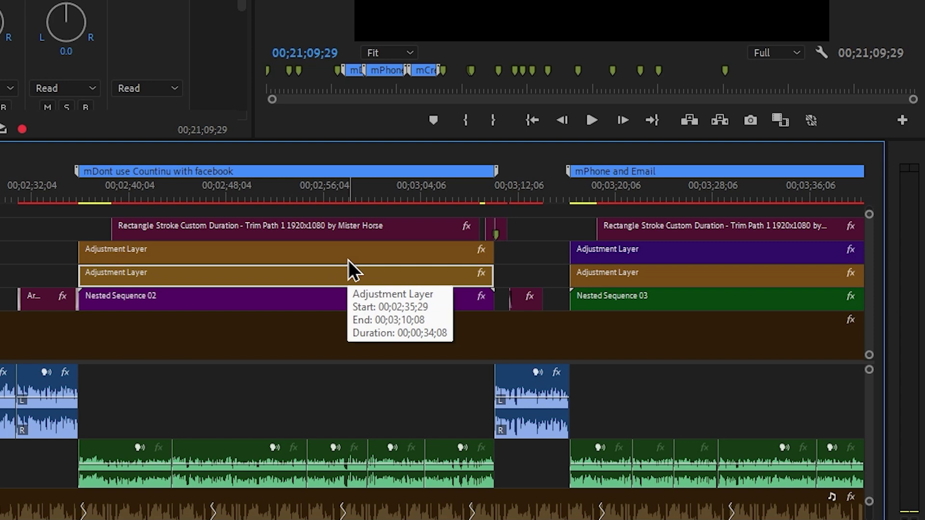
pyautogui.moveTo(23, 240); pyautogui.dragTo(510, 324)
pyautogui.click(368, 404)
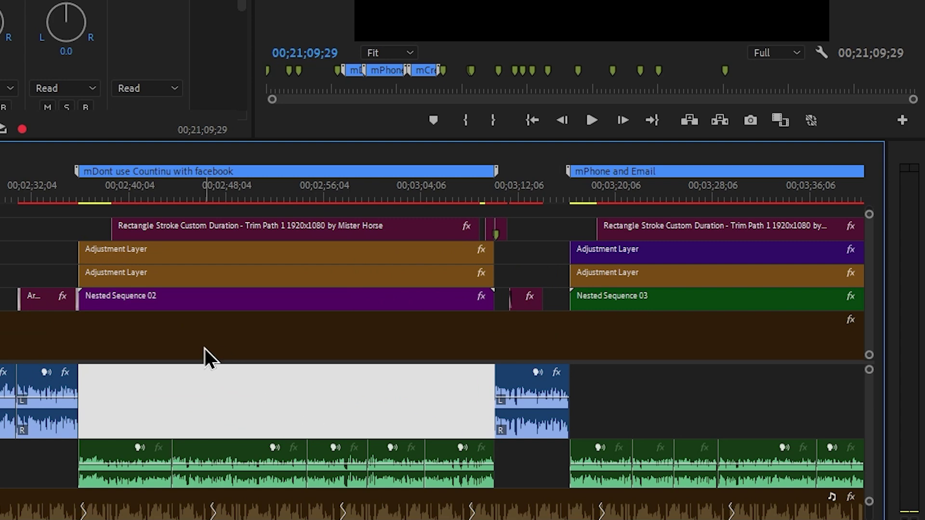
# Step: Disable the V3 adjustment layers above Nested Sequence 02 and Nested Sequence 03, selecting them to inspect how disabled clips look
pyautogui.click(227, 277)
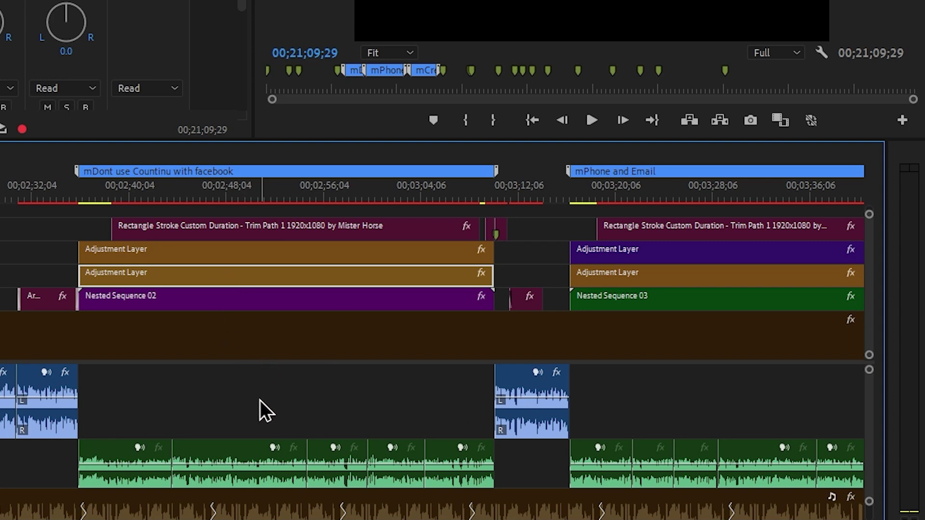
pyautogui.hotkey('shift', 'e')
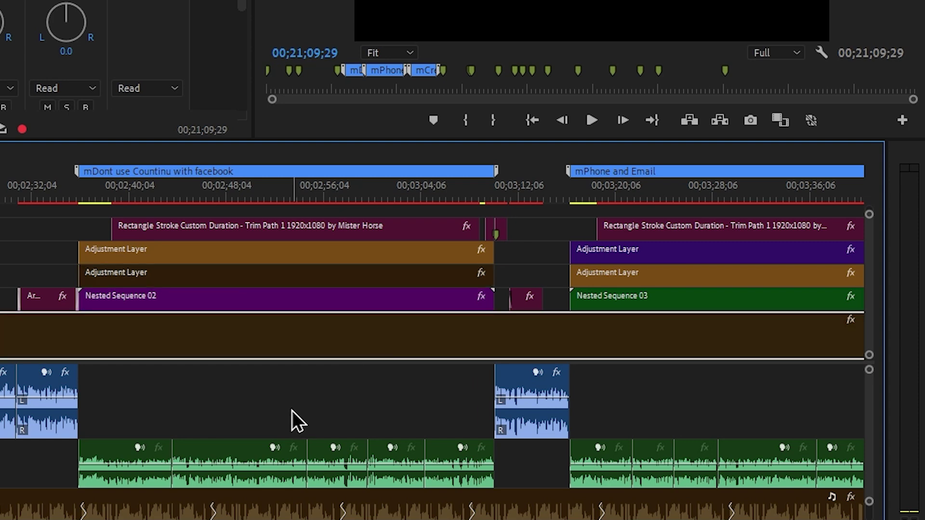
pyautogui.click(292, 411)
pyautogui.click(321, 283)
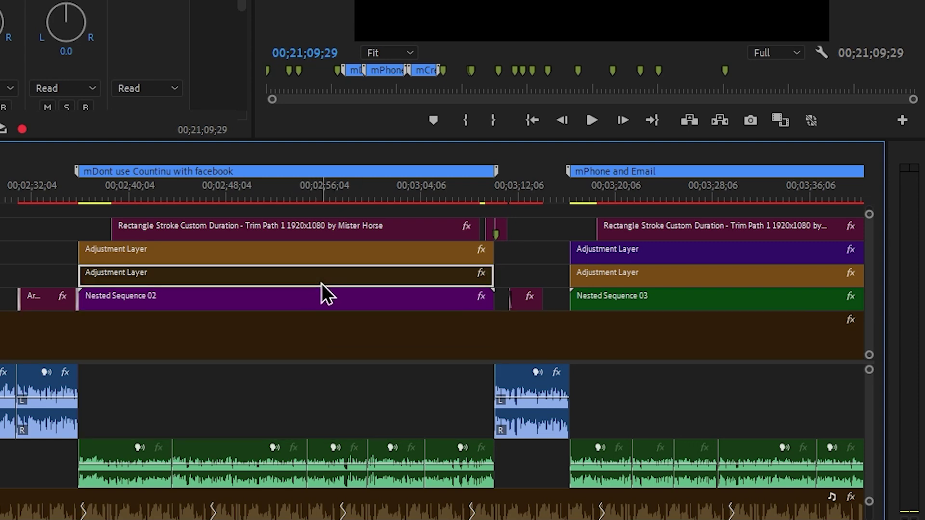
pyautogui.click(340, 299)
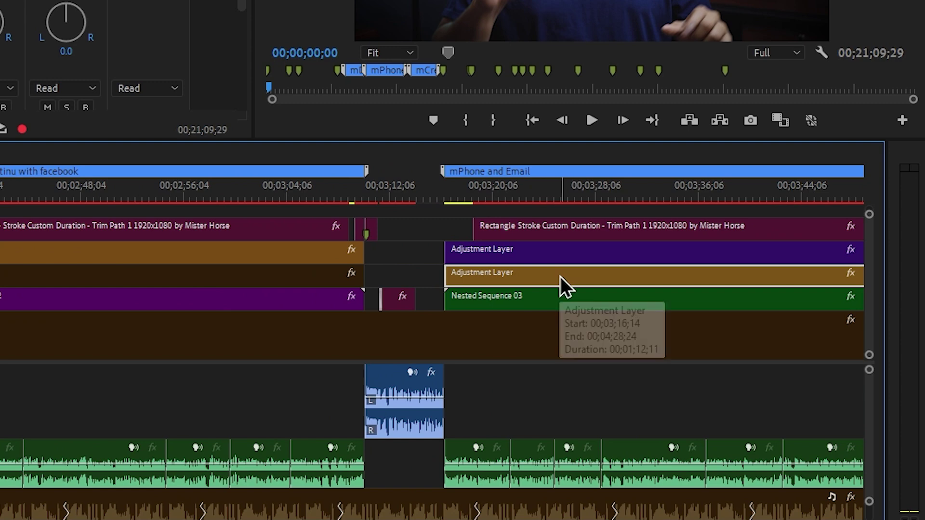
pyautogui.click(559, 276)
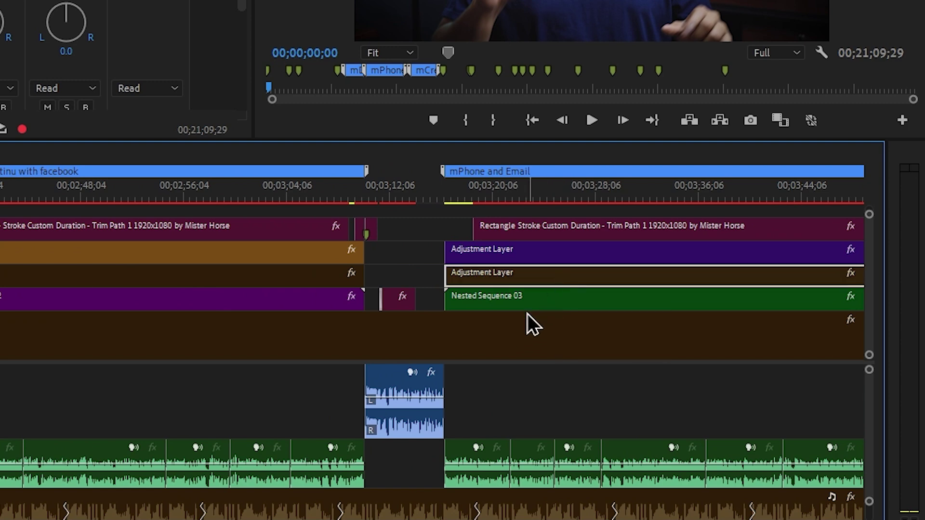
pyautogui.moveTo(299, 464); pyautogui.dragTo(192, 411)
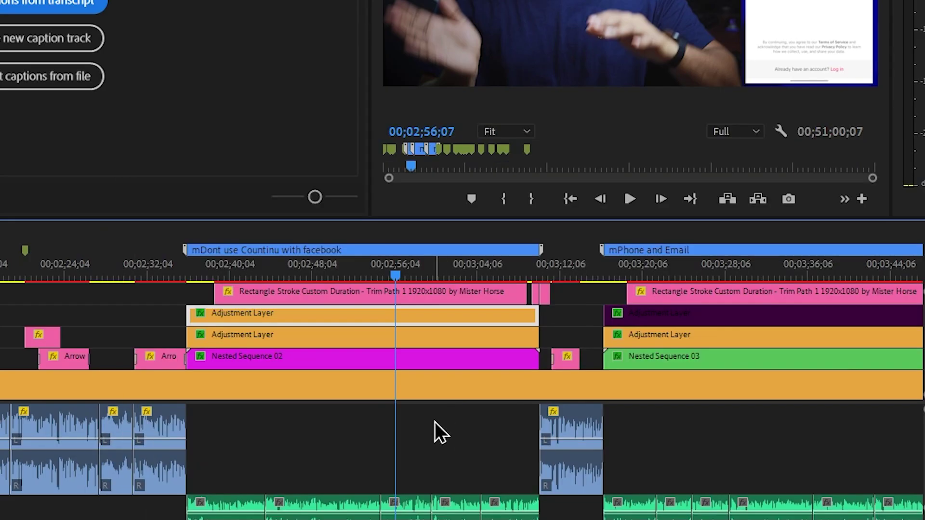
# Step: In Premiere Pro 2024, disable the V3 adjustment layer above Nested Sequence 02 for comparison
pyautogui.scroll(2, 424, 395)
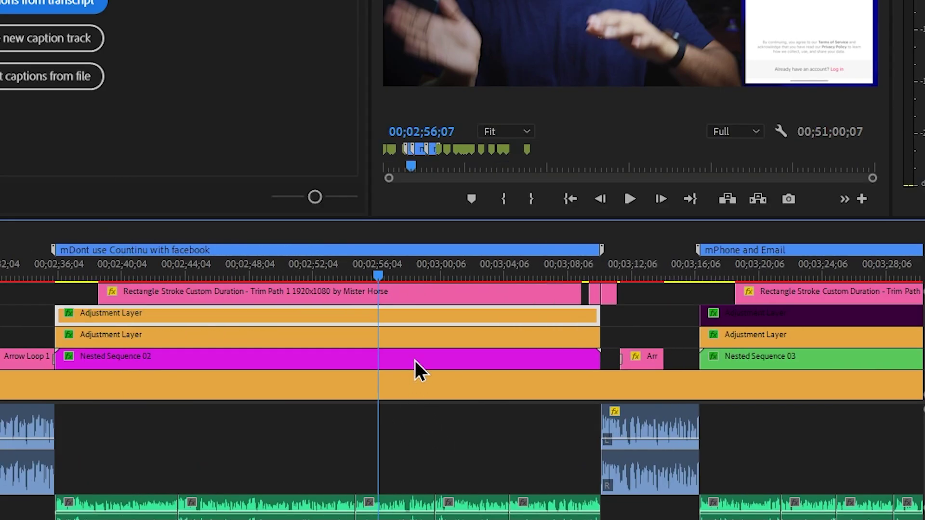
pyautogui.click(426, 343)
pyautogui.moveTo(427, 348); pyautogui.dragTo(354, 427)
pyautogui.scroll(-2, 401, 460)
pyautogui.scroll(-3, 354, 427)
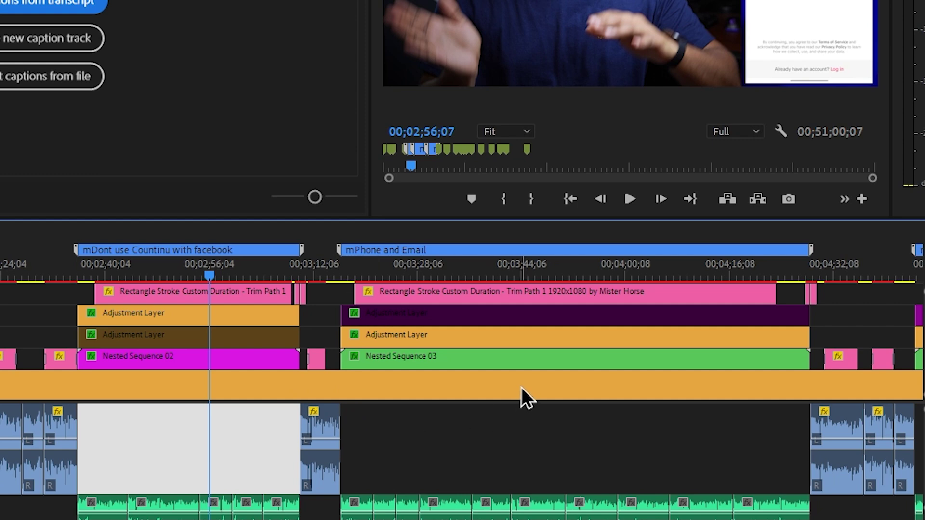
pyautogui.moveTo(504, 311); pyautogui.dragTo(505, 309)
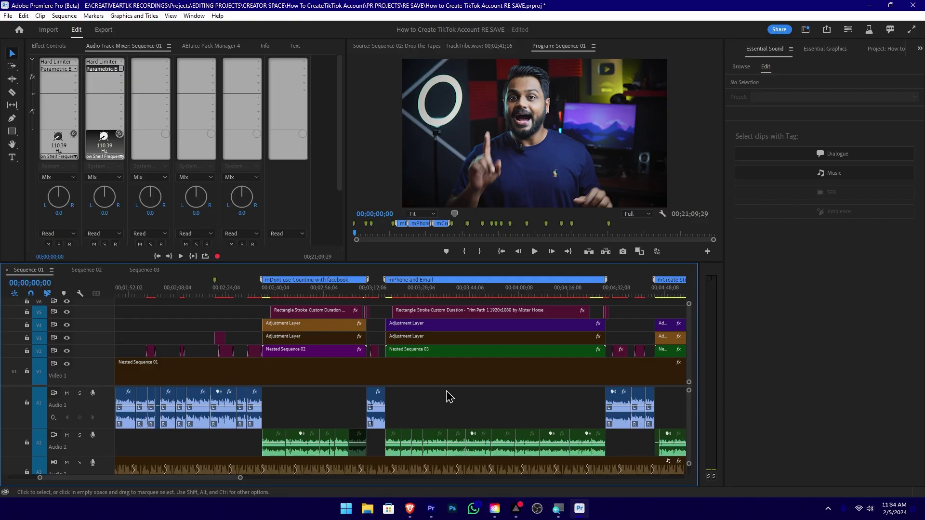
# Step: In Premiere Pro (Beta), maximize the timeline, show the whole of Sequence 01, and select its clips to examine the overall color scheme
pyautogui.press('`')
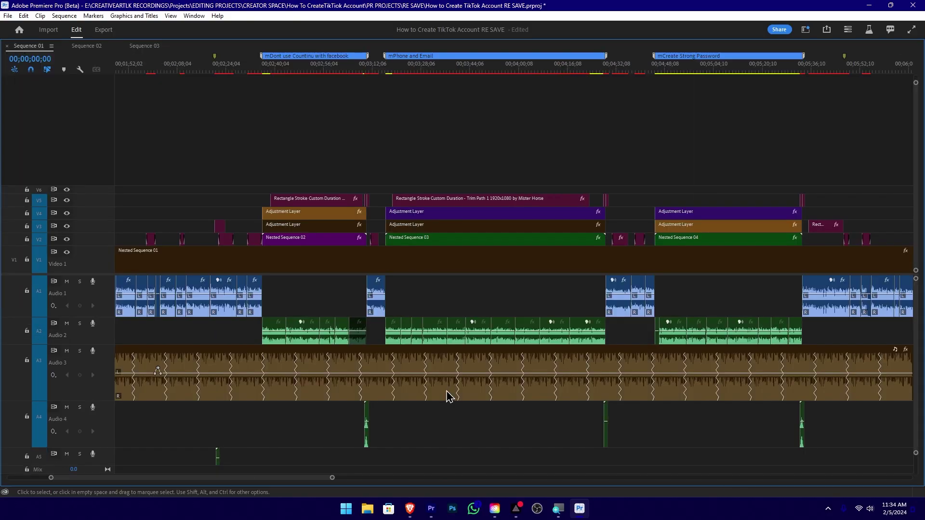
pyautogui.press('-')
pyautogui.press('-')
pyautogui.press('-')
pyautogui.press('-')
pyautogui.press('-')
pyautogui.press('-')
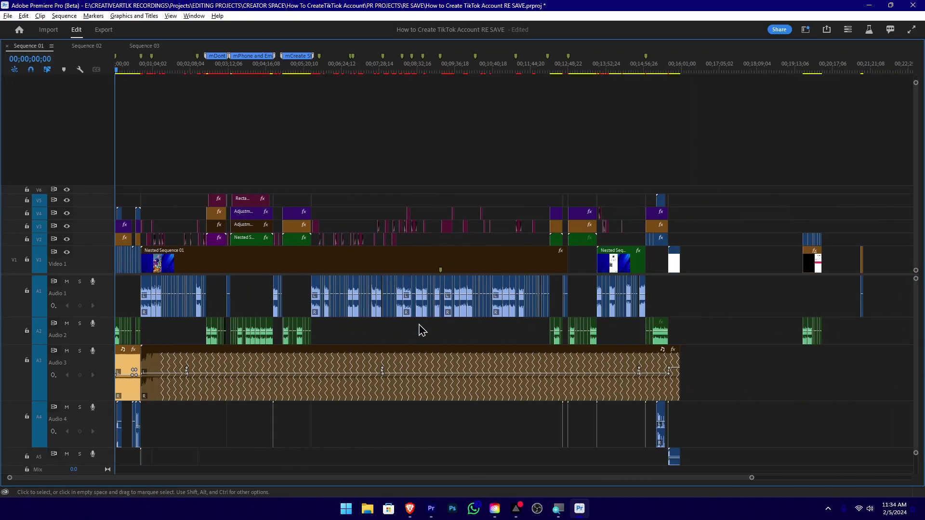
pyautogui.moveTo(671, 152); pyautogui.dragTo(116, 436)
pyautogui.click(352, 142)
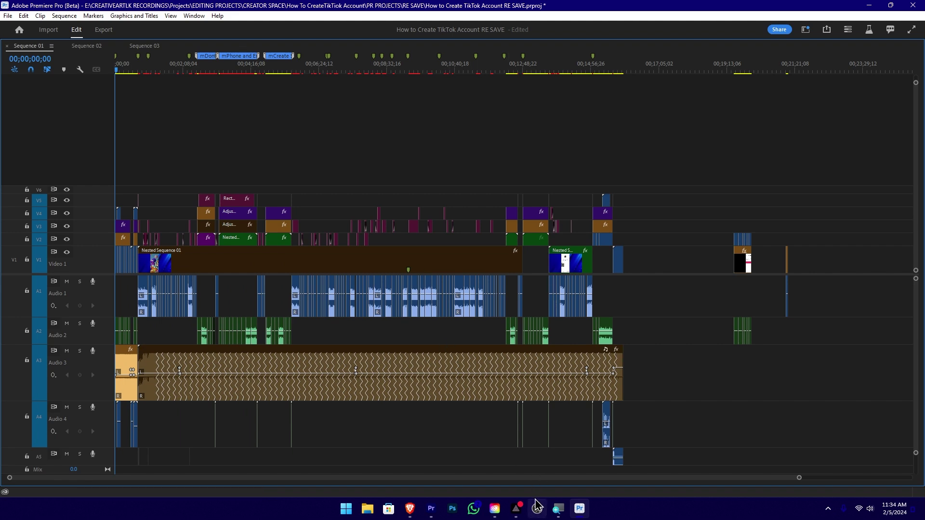
# Step: Switch to Premiere Pro 2024, maximize its timeline, and show the whole of Sequence 01 for comparison
pyautogui.click(580, 509)
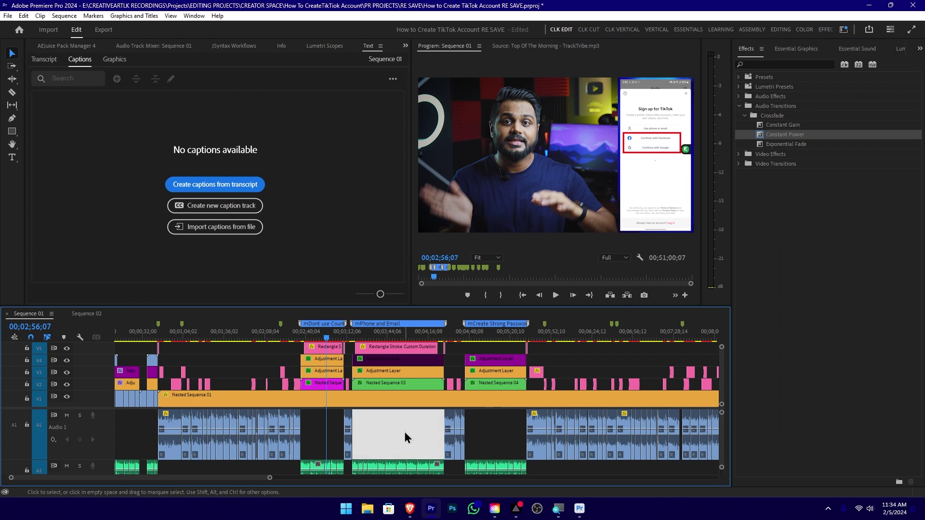
pyautogui.press('`')
pyautogui.press('-')
pyautogui.press('-')
pyautogui.press('-')
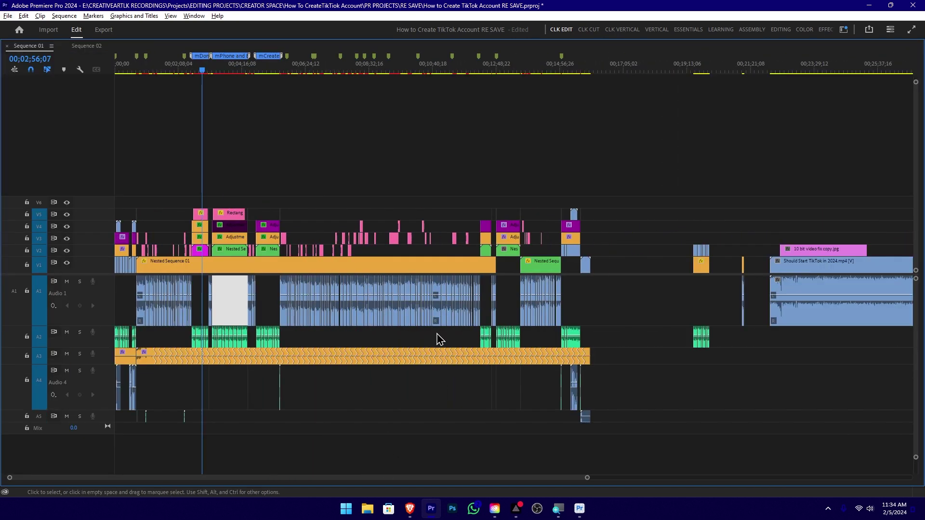
# Step: Alternate between Premiere Pro (Beta) and Premiere Pro 2024 to compare the clip colors across the full Sequence 01 timeline
pyautogui.click(583, 512)
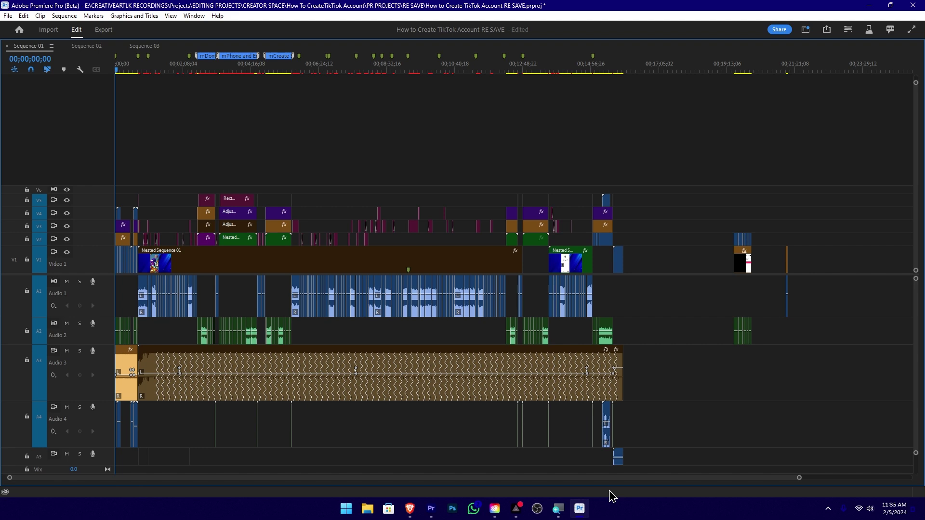
pyautogui.click(588, 516)
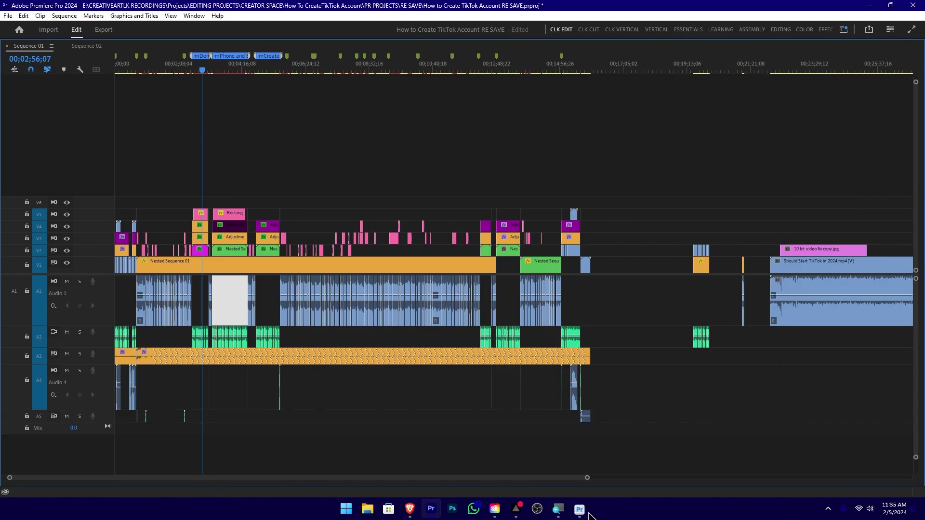
pyautogui.click(587, 515)
pyautogui.click(587, 516)
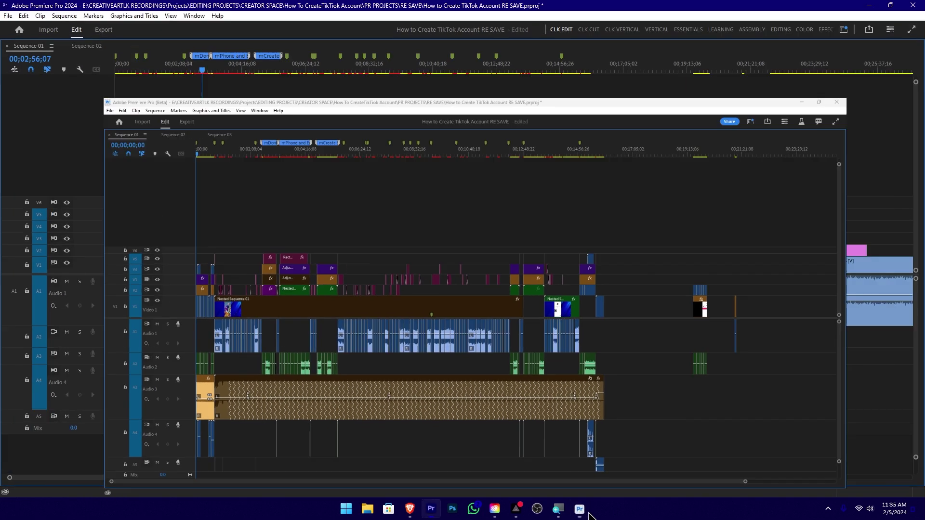
pyautogui.click(588, 515)
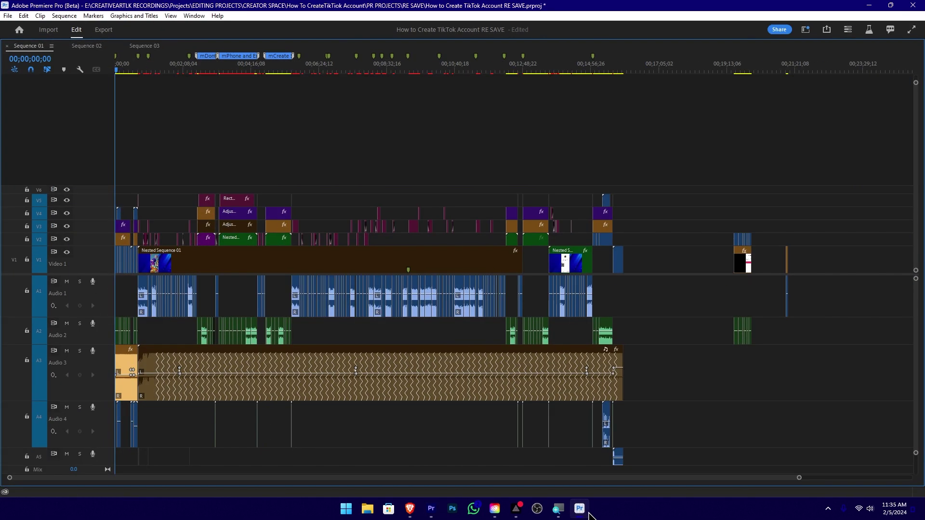
# Step: Past the last clip of Sequence 01, add Should Start TikTok in 2024.mp4 on V1 at 00;22;46;17 and 10 bit video fix copy.jpg above it on V2
pyautogui.hscroll(12, 770, 386)
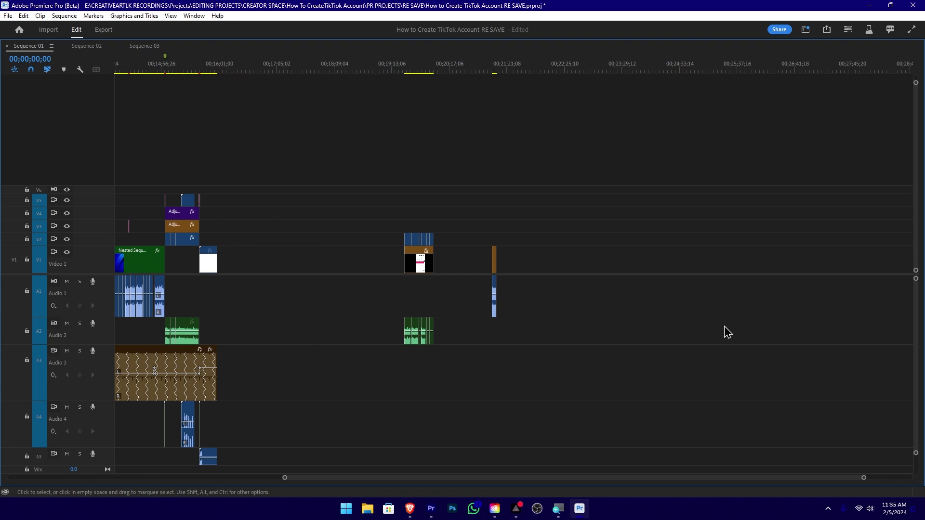
pyautogui.click(458, 73)
pyautogui.press('`')
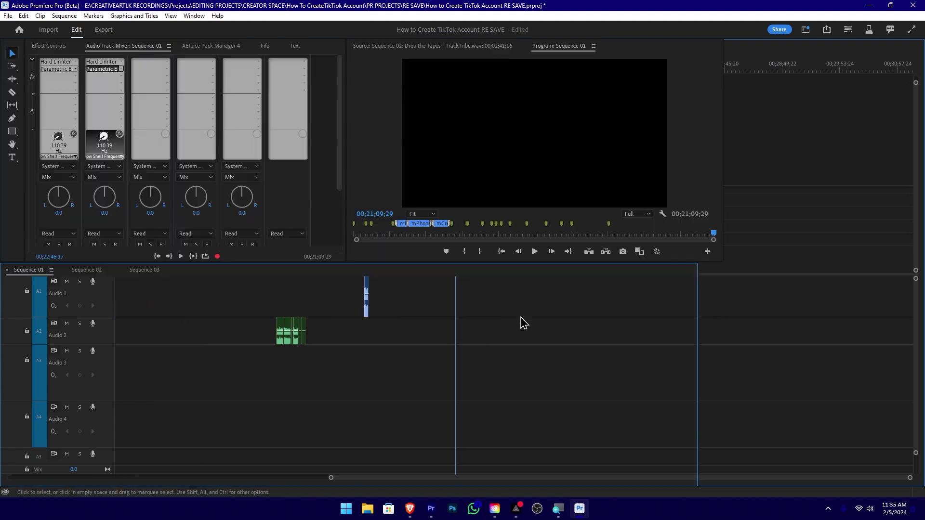
pyautogui.press('=')
pyautogui.click(826, 49)
pyautogui.click(838, 51)
pyautogui.doubleClick(799, 129)
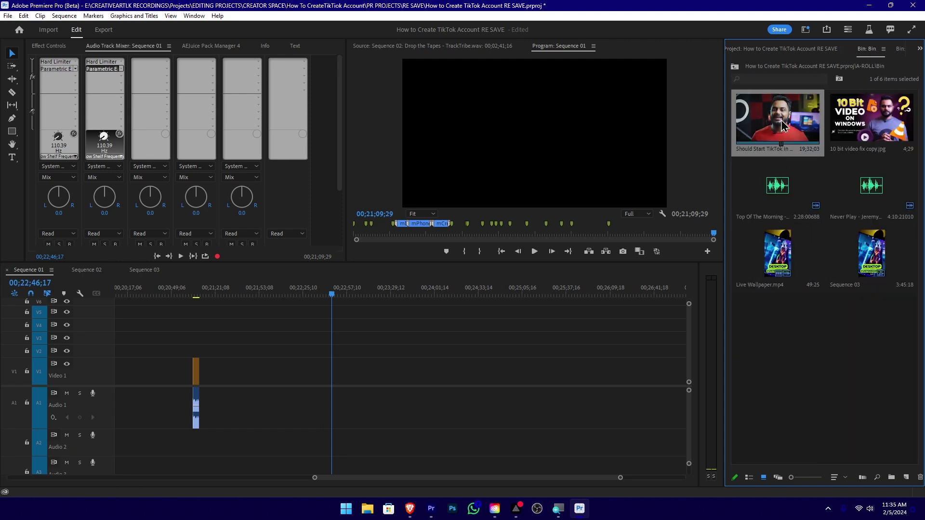
pyautogui.moveTo(660, 205); pyautogui.dragTo(337, 418)
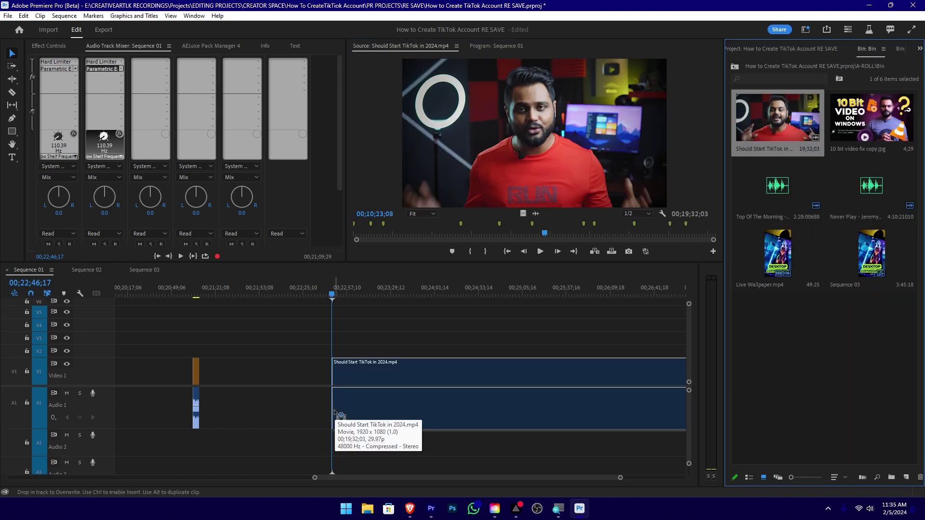
pyautogui.moveTo(862, 128); pyautogui.dragTo(503, 332)
pyautogui.moveTo(261, 315); pyautogui.dragTo(528, 340)
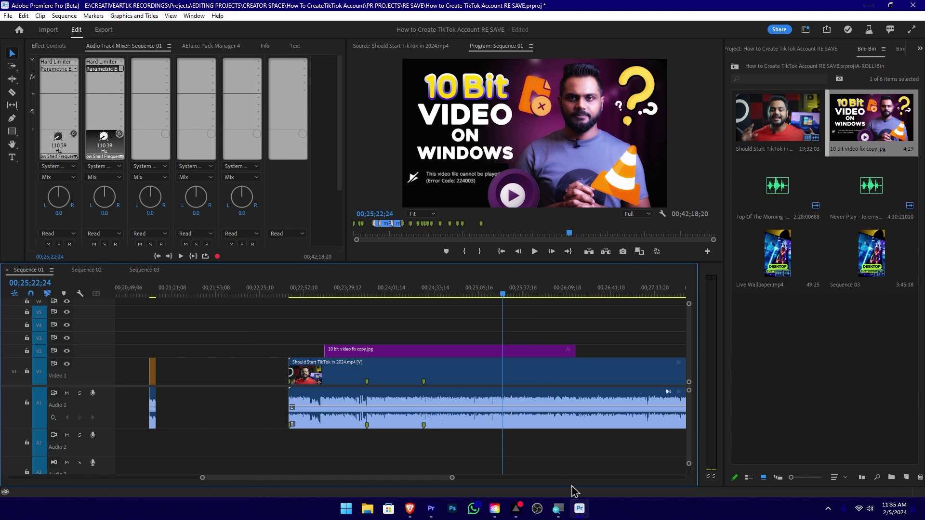
# Step: In Premiere Pro 2024, select the Should Start TikTok in 2024.mp4 and 10 bit video fix copy.jpg clips to inspect their colors
pyautogui.click(581, 509)
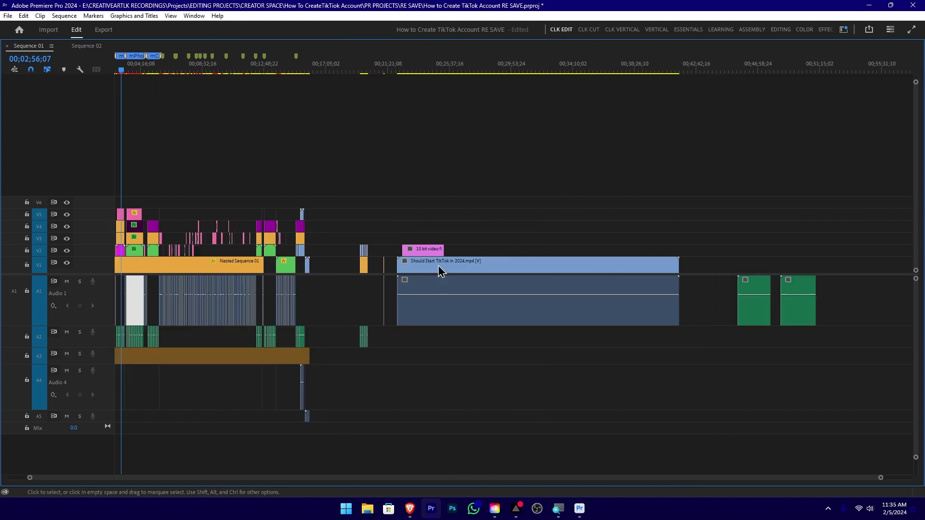
pyautogui.keyDown('alt'); pyautogui.scroll(5, 424, 271); pyautogui.keyUp('alt')
pyautogui.moveTo(516, 181); pyautogui.dragTo(612, 387)
pyautogui.moveTo(581, 163); pyautogui.dragTo(339, 250)
pyautogui.scroll(-1, 539, 376)
# Step: Return to Premiere Pro (Beta) and switch between the two versions to compare the newly added video and image clips
pyautogui.click(581, 510)
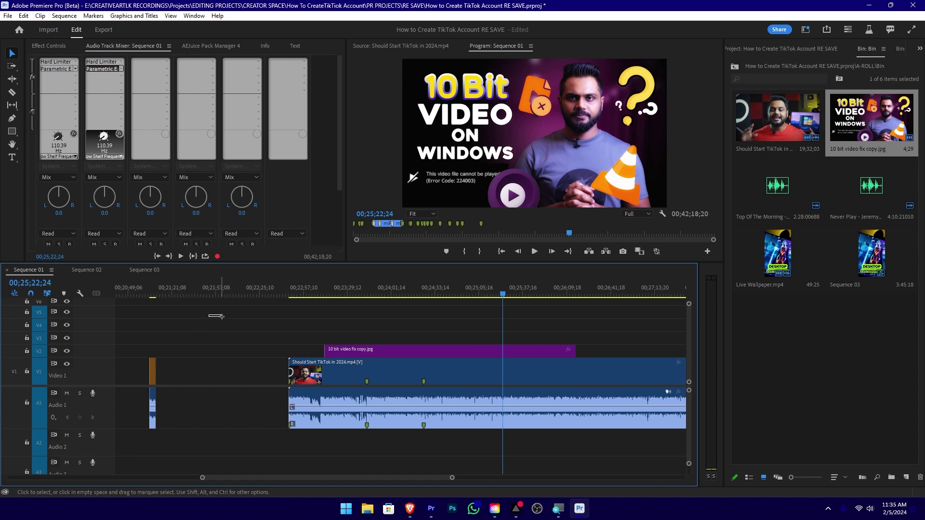
pyautogui.click(581, 509)
pyautogui.click(580, 511)
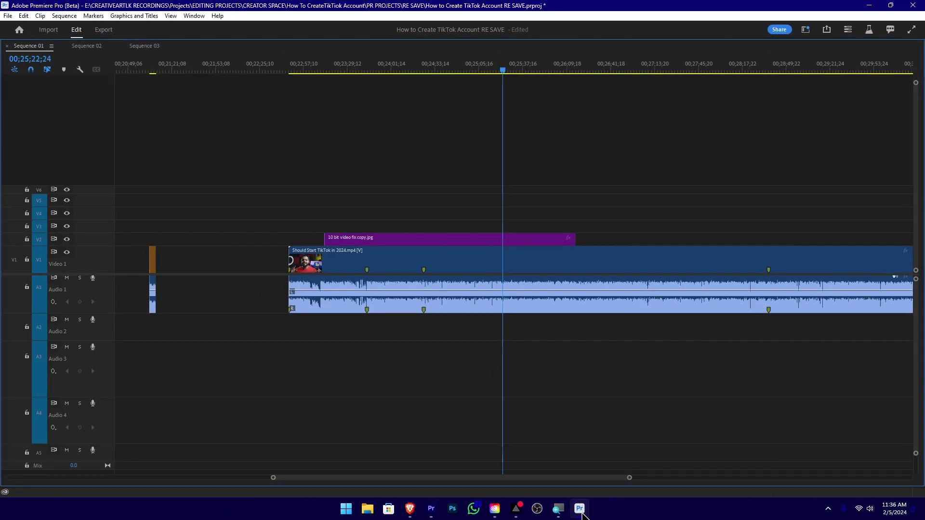
pyautogui.click(581, 511)
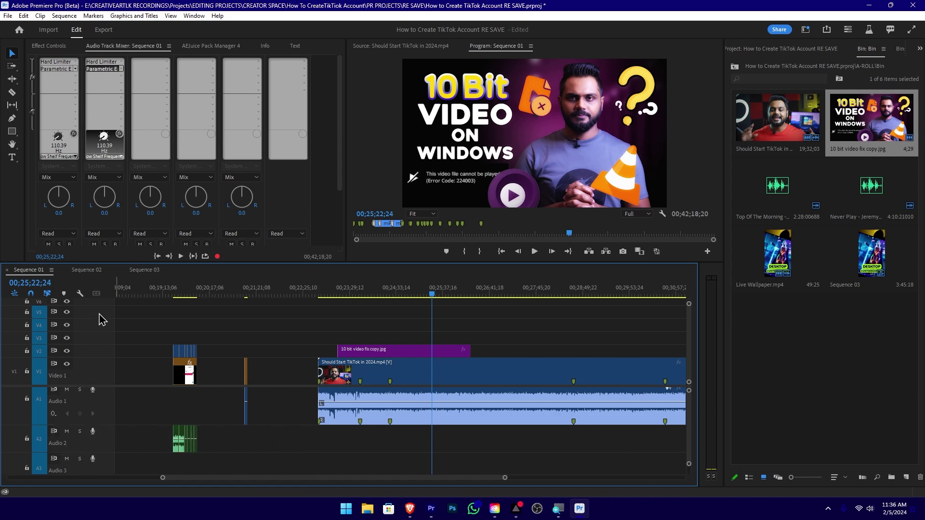
# Step: Open Sequence 02, select the clips at the end of its four audio tracks to inspect them, and clear the selection
pyautogui.click(87, 270)
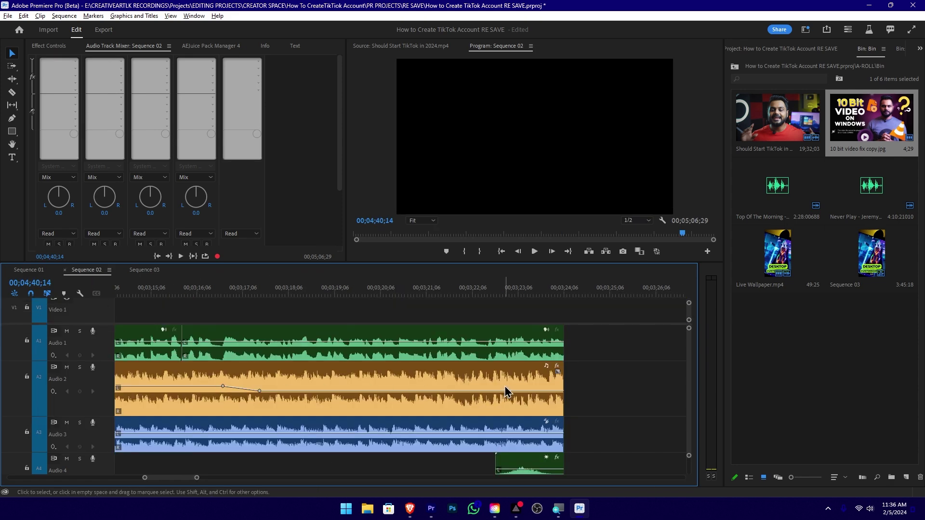
pyautogui.press('=')
pyautogui.moveTo(566, 319); pyautogui.dragTo(397, 469)
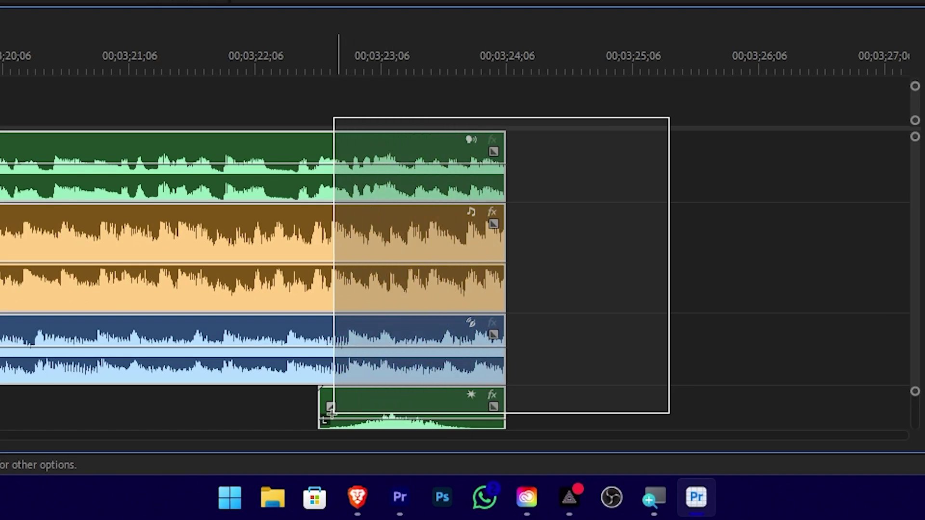
pyautogui.moveTo(331, 412); pyautogui.dragTo(112, 426)
pyautogui.click(540, 216)
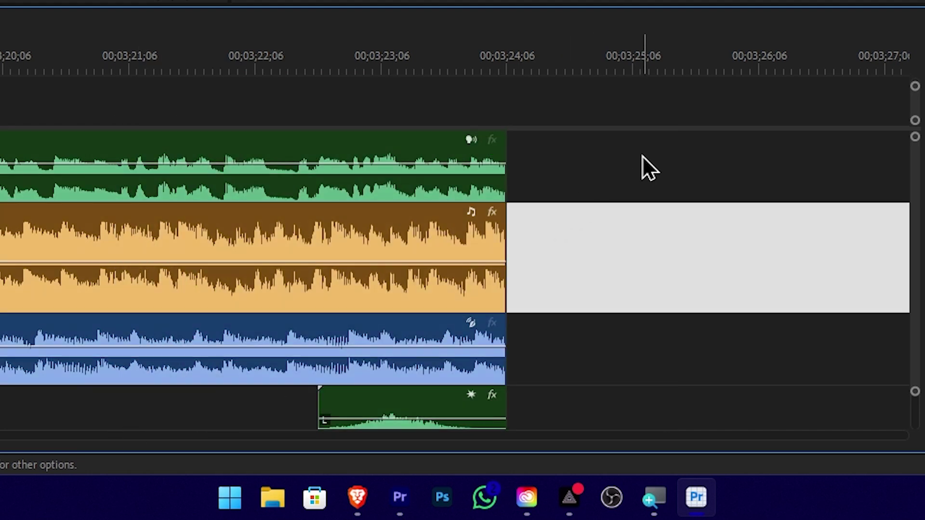
# Step: Select the end clips on Audio 1, Audio 2, Audio 3 and Audio 4 one after another to examine each one's badges
pyautogui.moveTo(602, 164); pyautogui.dragTo(324, 168)
pyautogui.moveTo(612, 237); pyautogui.dragTo(327, 271)
pyautogui.moveTo(628, 349)
pyautogui.mouseDown()
pyautogui.moveTo(361, 360)
pyautogui.moveTo(320, 371)
pyautogui.moveTo(400, 376)
pyautogui.mouseUp()
pyautogui.moveTo(574, 416)
pyautogui.mouseDown()
pyautogui.moveTo(438, 420)
pyautogui.moveTo(475, 419)
pyautogui.mouseUp()
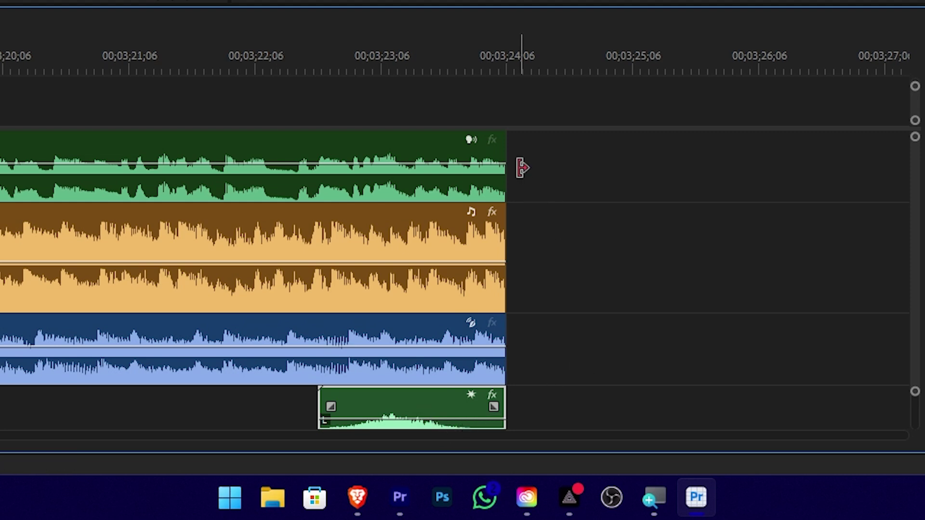
# Step: Examine the audio type badges at the ends of Sequence 02's audio clips up close in a maximized timeline
pyautogui.press('=')
pyautogui.press('=')
pyautogui.press('Right')
pyautogui.press('Right')
pyautogui.press('Right')
pyautogui.press('Right')
pyautogui.press('Right')
pyautogui.press('Right')
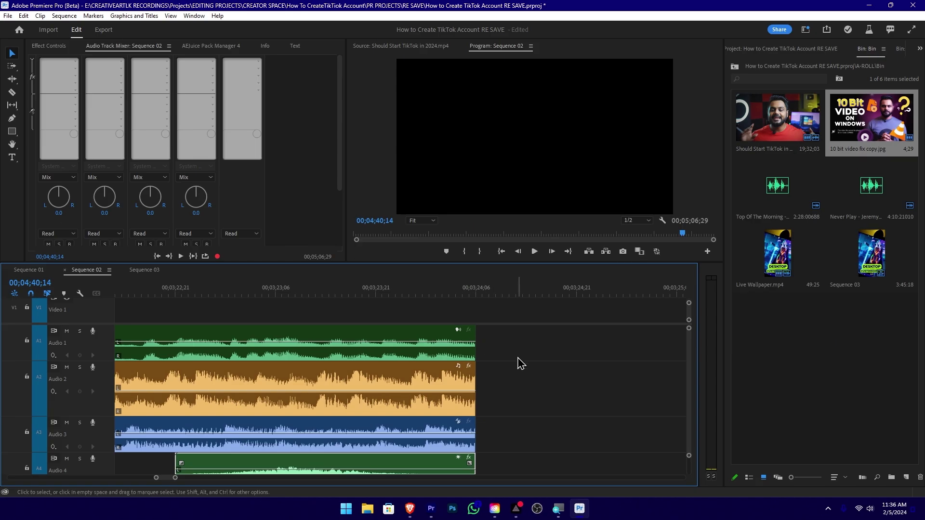
pyautogui.press('`')
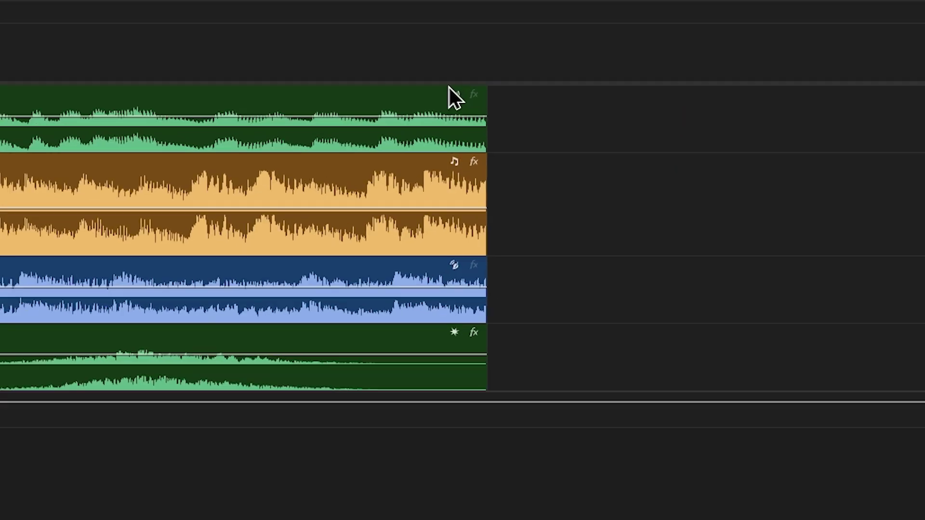
# Step: Select the Audio 1 to Audio 4 end clips in turn to identify the audio type badge on each one up close
pyautogui.click(410, 115)
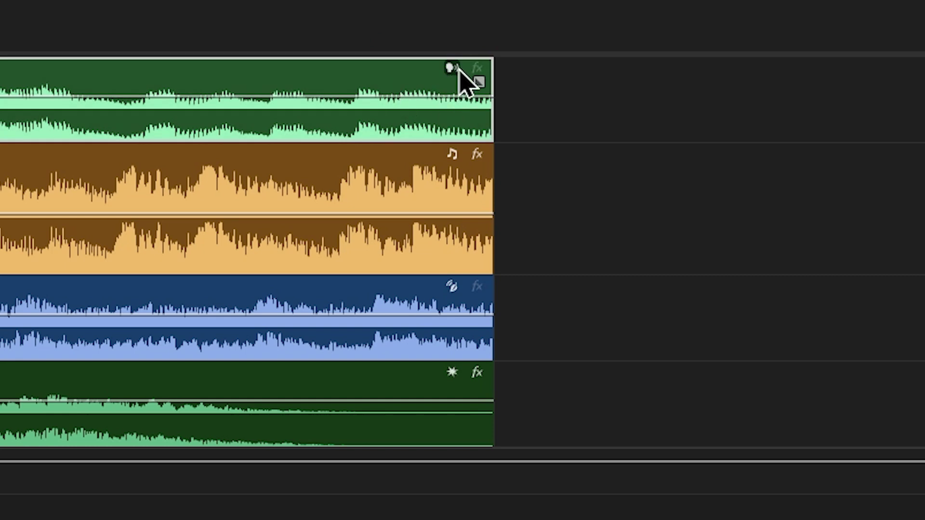
pyautogui.click(439, 185)
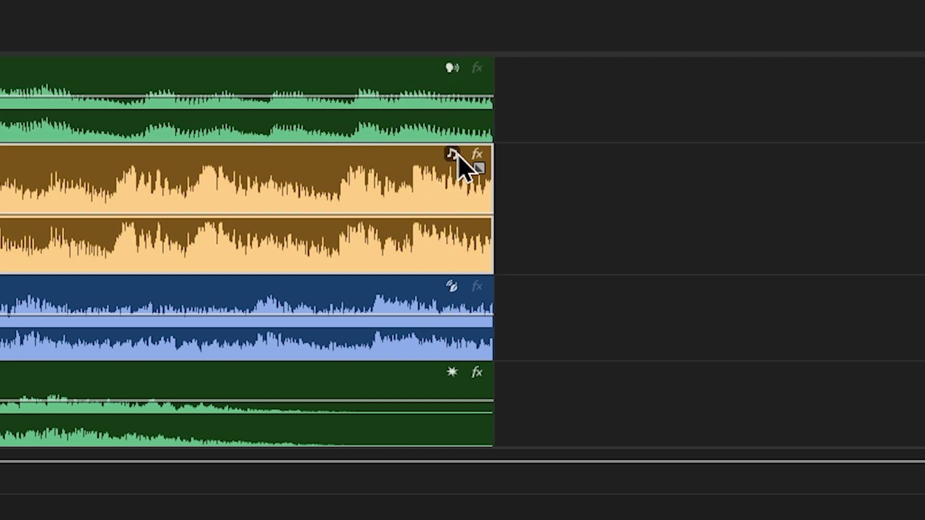
pyautogui.click(438, 335)
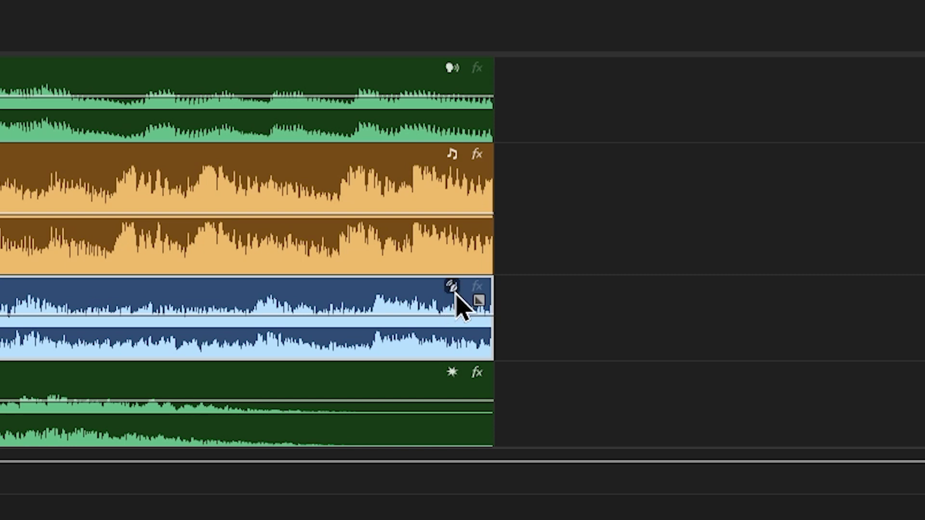
pyautogui.click(458, 383)
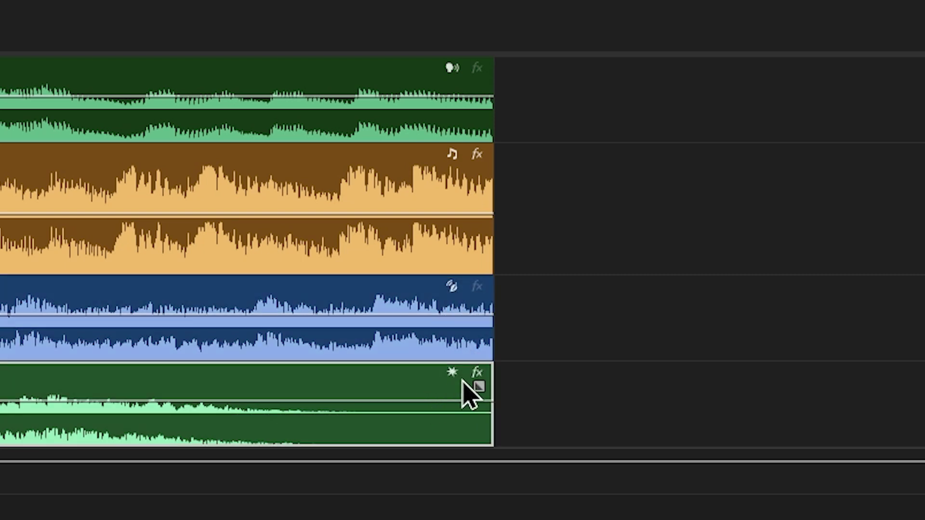
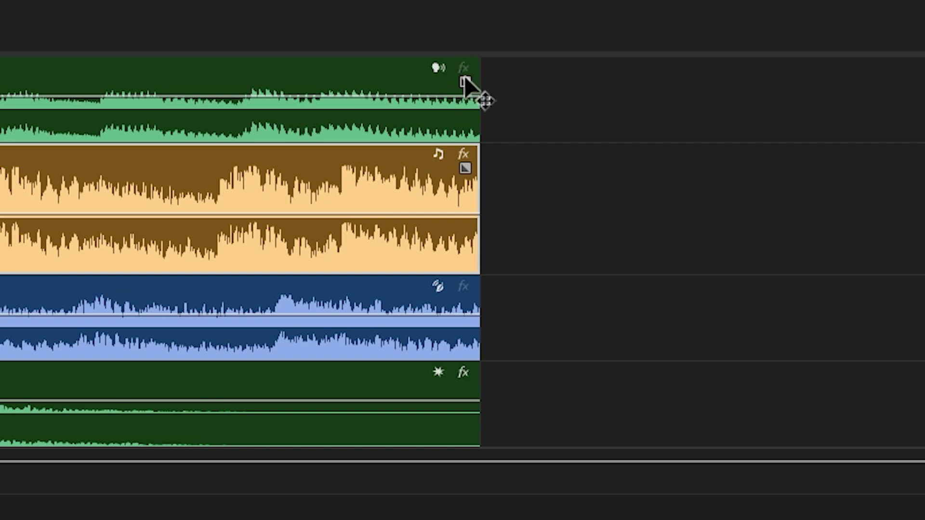
# Step: Open the Audio 2 music clip's effects from its fx badge, and the Audio 1 and Audio 2 clips' Essential Sound settings from their audio type badges
pyautogui.moveTo(466, 89); pyautogui.dragTo(484, 116)
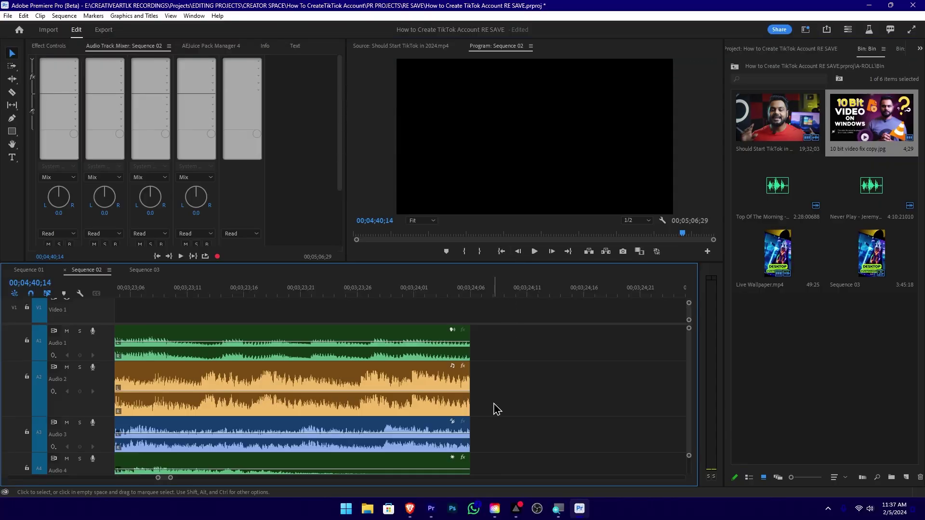
pyautogui.click(493, 260)
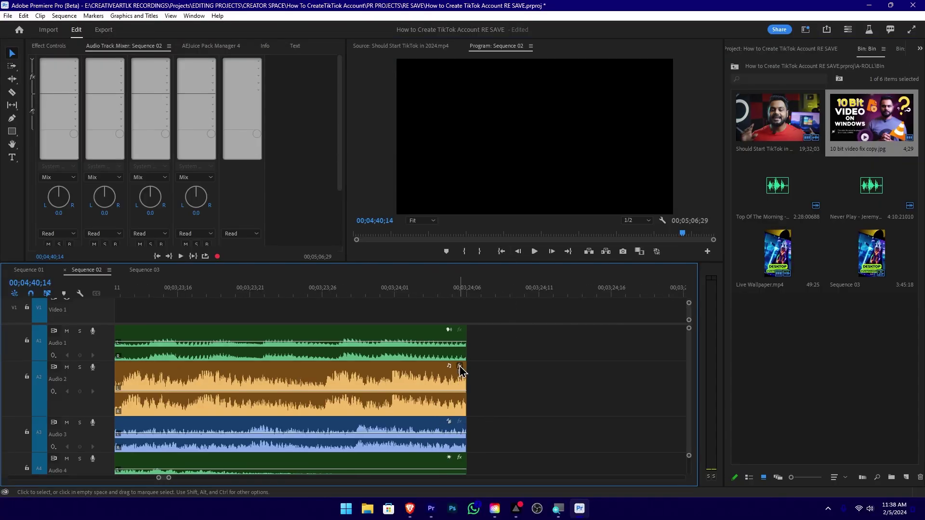
pyautogui.click(460, 370)
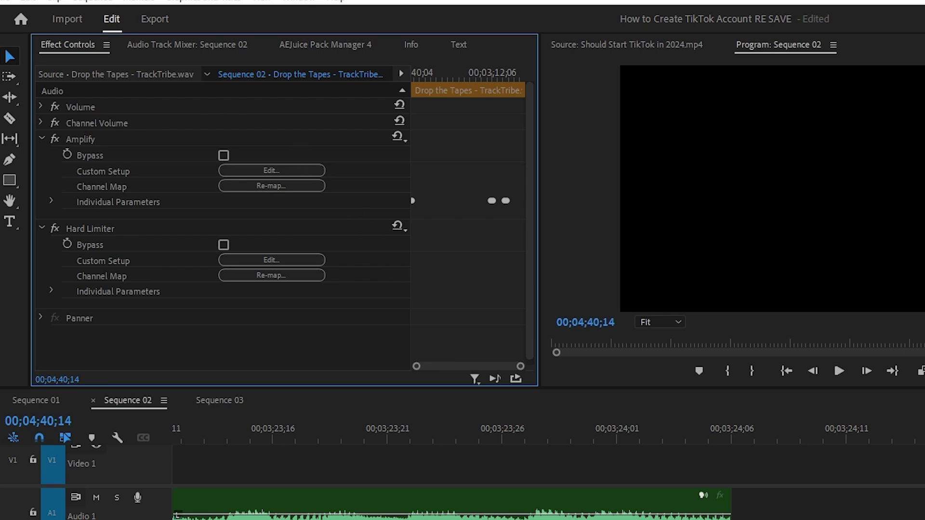
pyautogui.click(198, 46)
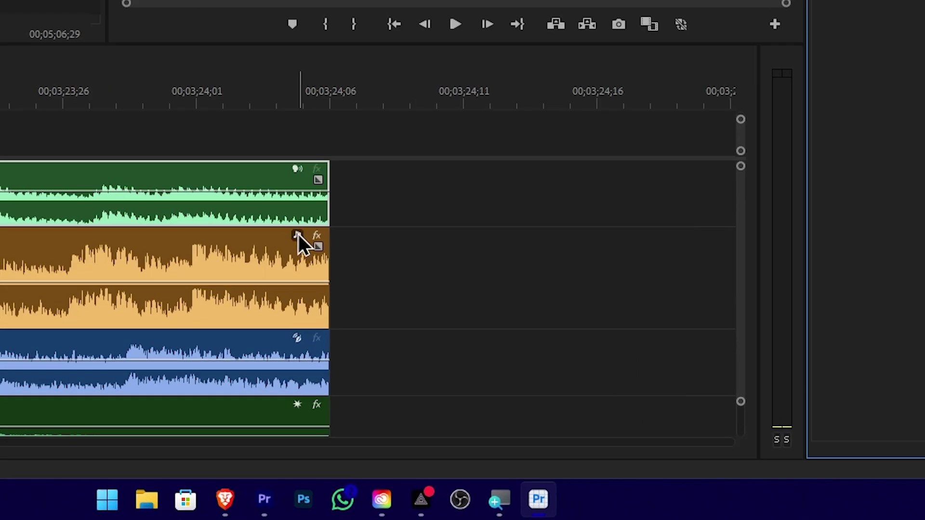
pyautogui.click(301, 169)
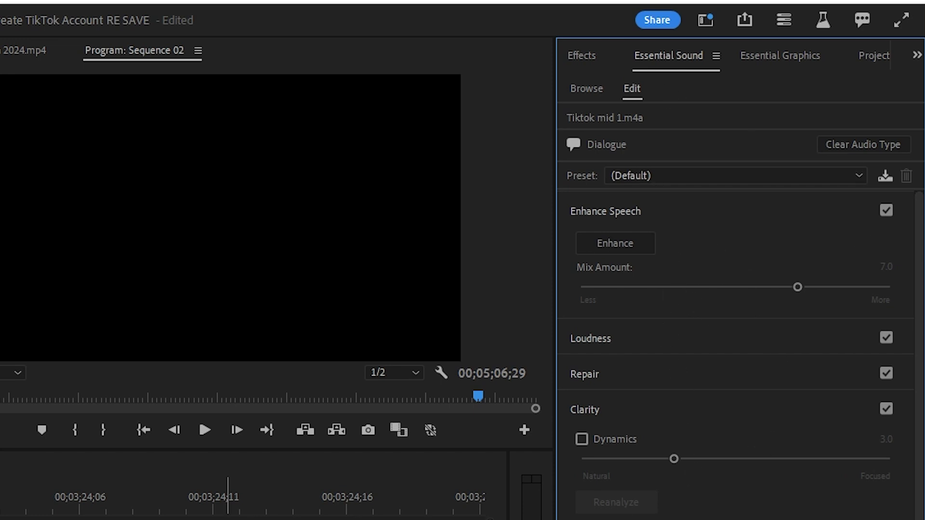
pyautogui.click(251, 516)
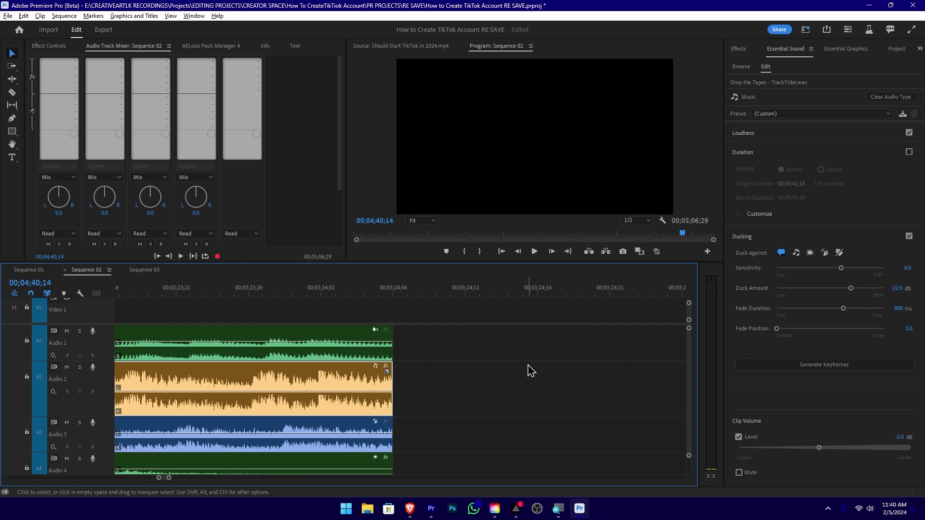
# Step: Find the adjoining purple and yellow music clips on Audio 2 and select them together and individually to inspect their fade handles
pyautogui.scroll(-5, 530, 371)
pyautogui.scroll(-6, 511, 380)
pyautogui.scroll(3, 380, 391)
pyautogui.moveTo(358, 456); pyautogui.dragTo(580, 356)
pyautogui.click(529, 446)
pyautogui.moveTo(336, 342); pyautogui.dragTo(563, 451)
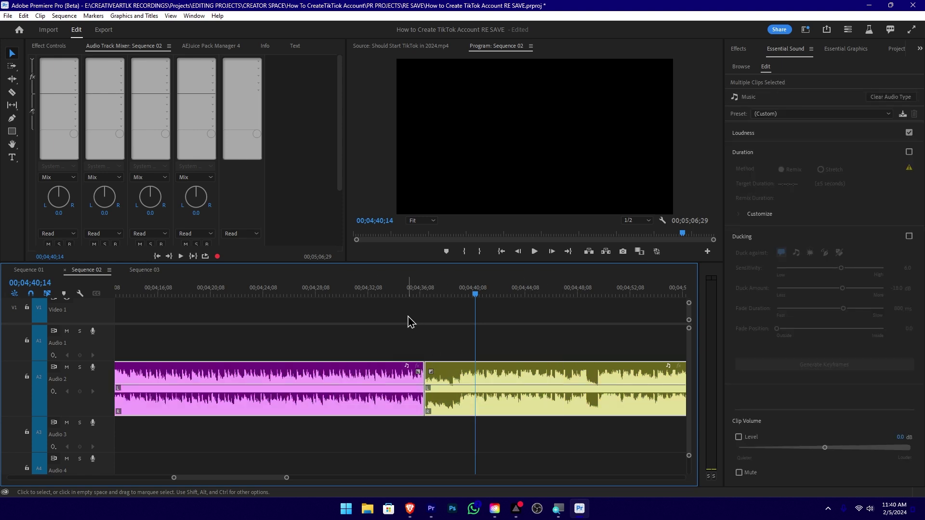
pyautogui.moveTo(363, 335); pyautogui.dragTo(401, 470)
pyautogui.moveTo(451, 329); pyautogui.dragTo(537, 454)
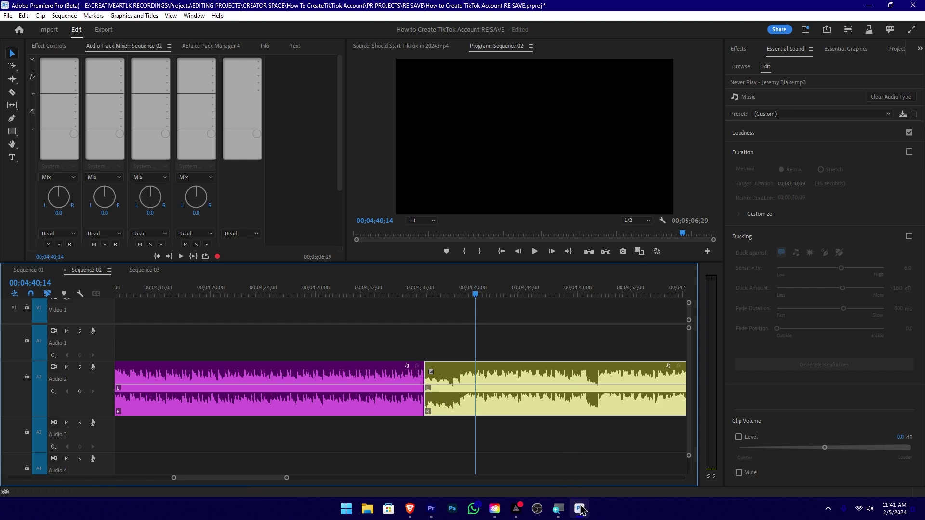
# Step: Switch to Premiere Pro 2024 and restore its maximized timeline to the full panel layout
pyautogui.moveTo(582, 513)
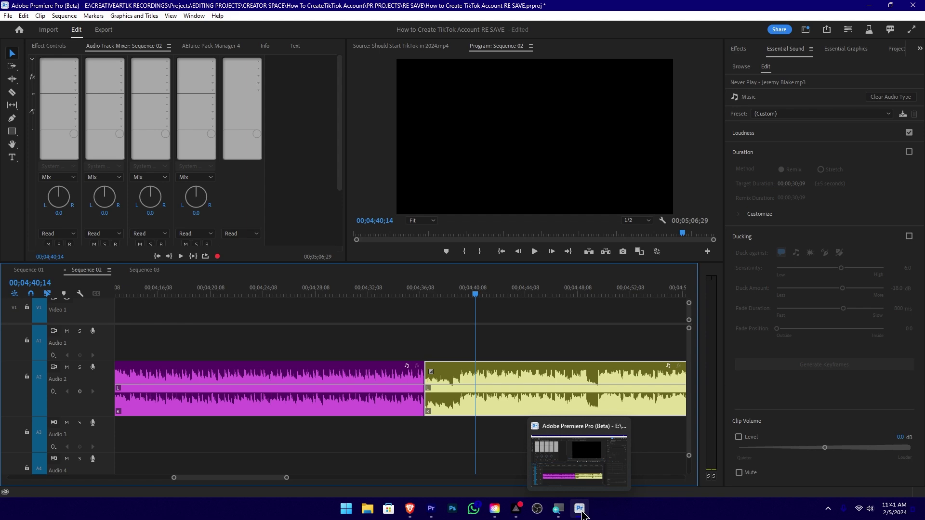
pyautogui.click(581, 510)
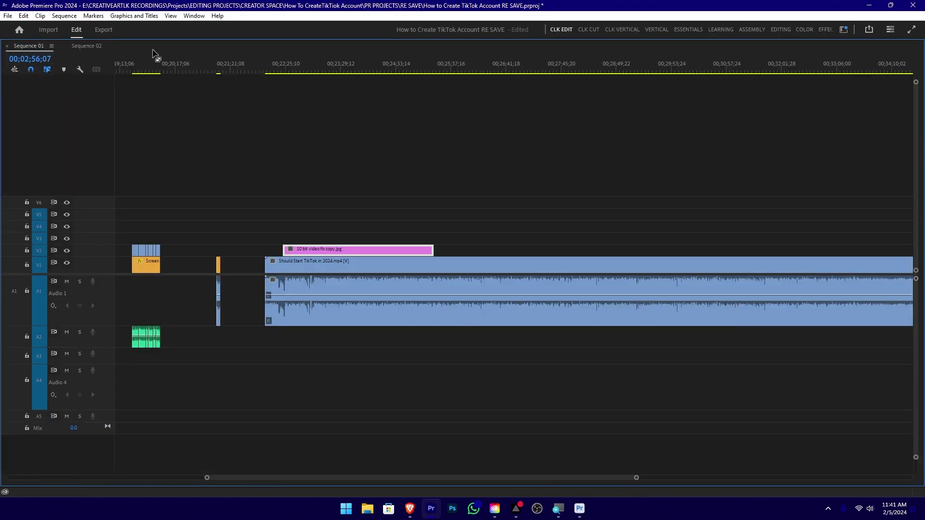
pyautogui.hotkey('ctrl', 'shift', '.')
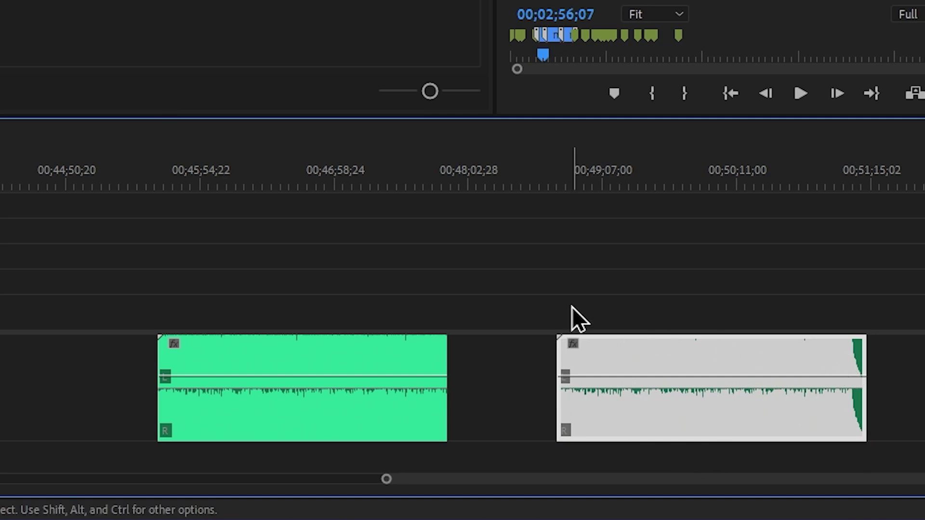
# Step: Close the gap between the two green audio clips so the second one directly follows the first
pyautogui.scroll(2, 514, 283)
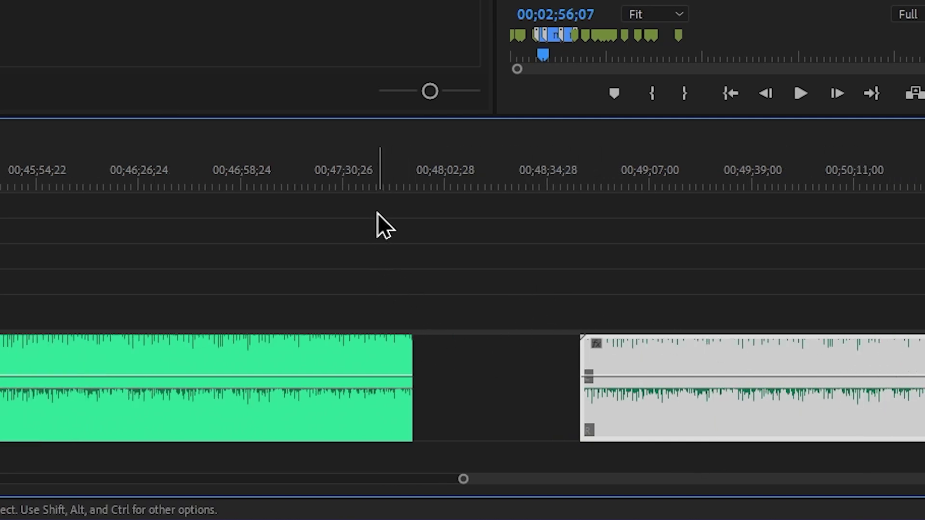
pyautogui.hotkey('ctrl', 'a')
pyautogui.moveTo(480, 255); pyautogui.dragTo(351, 442)
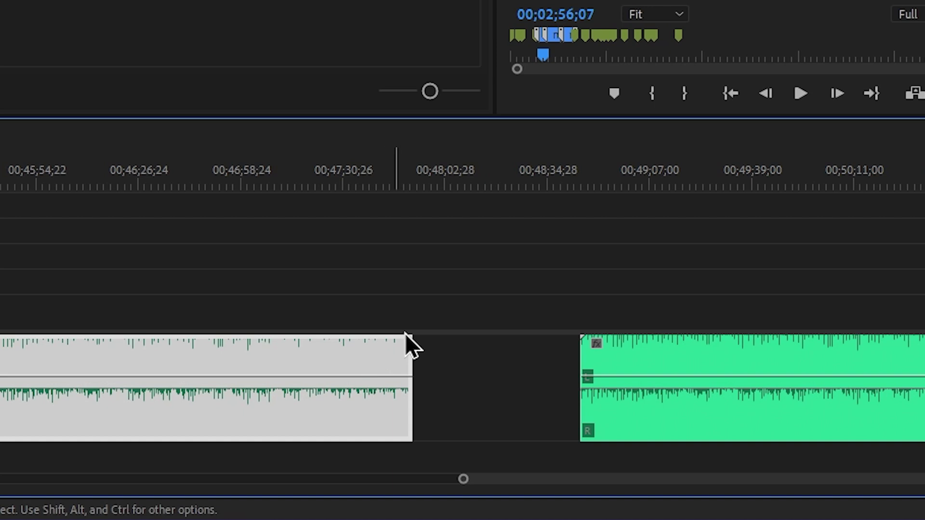
pyautogui.moveTo(519, 277); pyautogui.dragTo(525, 446)
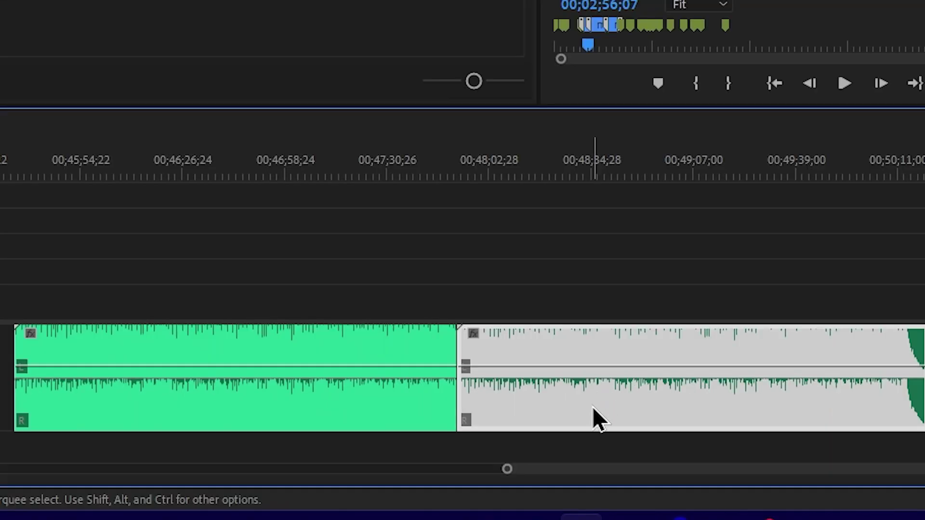
# Step: Add two volume keyframes near the end of the first green audio clip and lower the last one to fade it out
pyautogui.press('=')
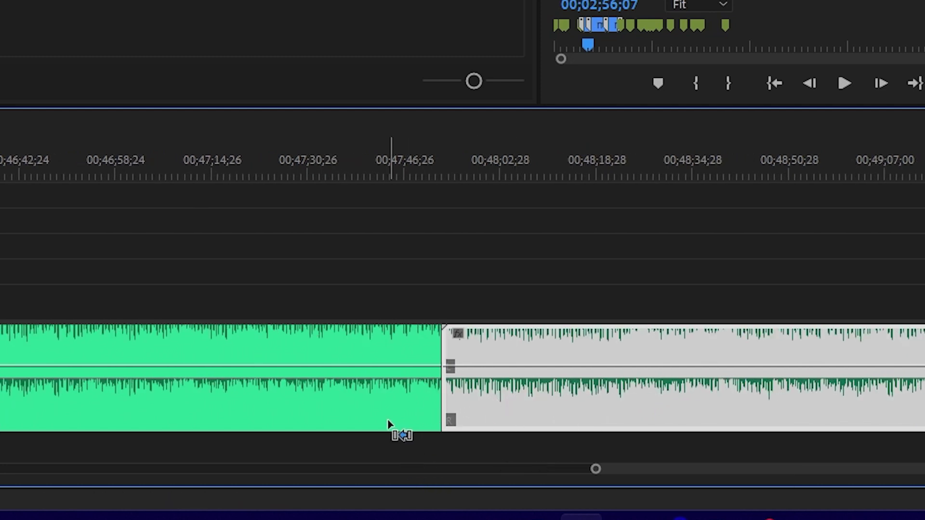
pyautogui.keyDown('ctrl'); pyautogui.click(328, 367); pyautogui.keyUp('ctrl')
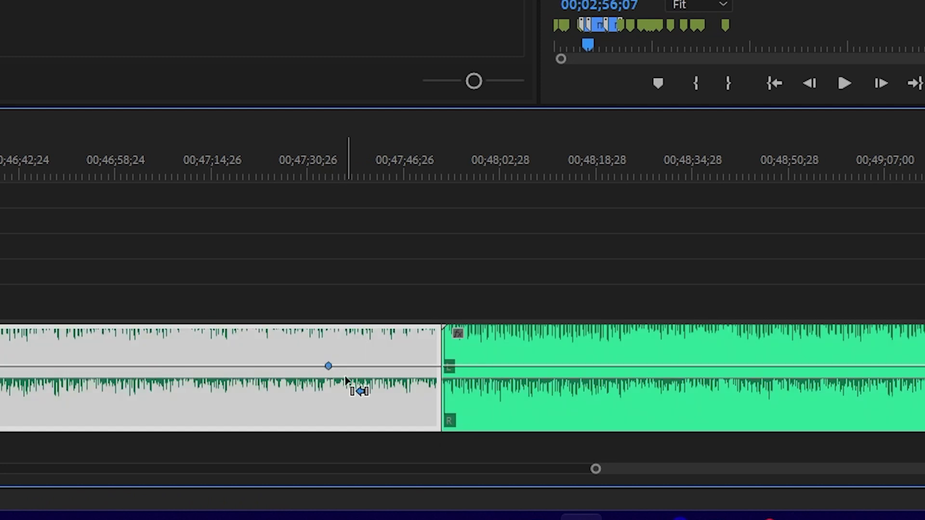
pyautogui.keyDown('ctrl'); pyautogui.click(373, 367); pyautogui.keyUp('ctrl')
pyautogui.moveTo(374, 367); pyautogui.dragTo(441, 423)
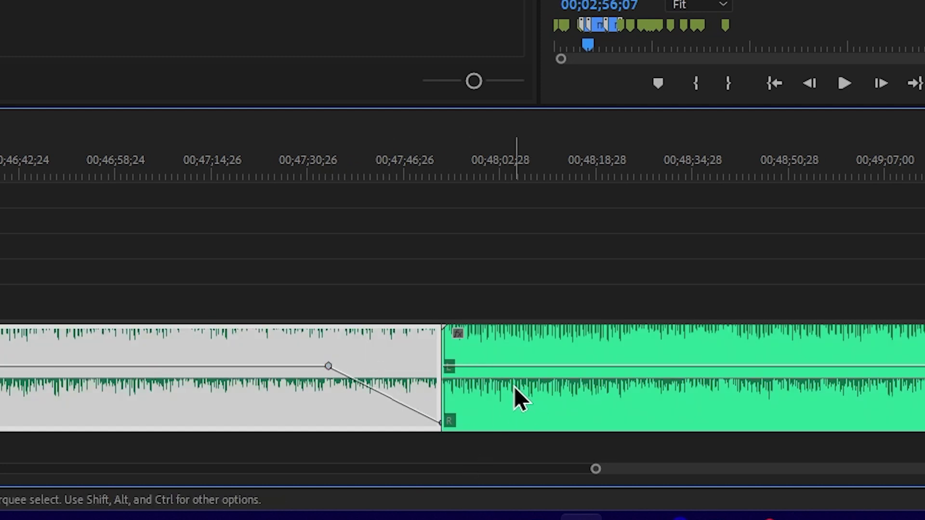
# Step: Add two volume keyframes at the second green clip's start, lower the first to fade it in, and return to Premiere Pro (Beta)
pyautogui.keyDown('ctrl'); pyautogui.click(529, 367); pyautogui.keyUp('ctrl')
pyautogui.keyDown('ctrl'); pyautogui.click(488, 366); pyautogui.keyUp('ctrl')
pyautogui.moveTo(488, 367); pyautogui.dragTo(442, 423)
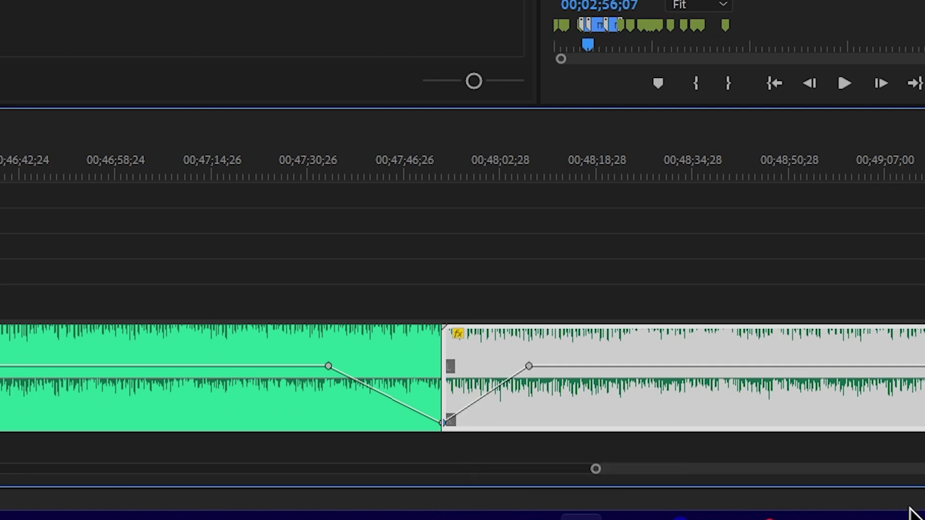
pyautogui.click(896, 518)
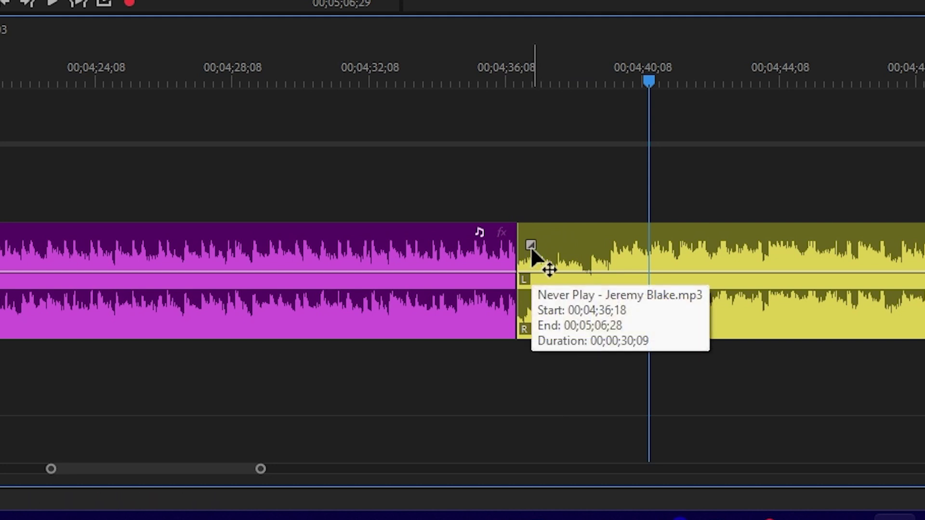
# Step: Try a fade-in of about 00;00;04;17 at the start of the yellow music clip and reshape its curve
pyautogui.moveTo(531, 248); pyautogui.dragTo(673, 246)
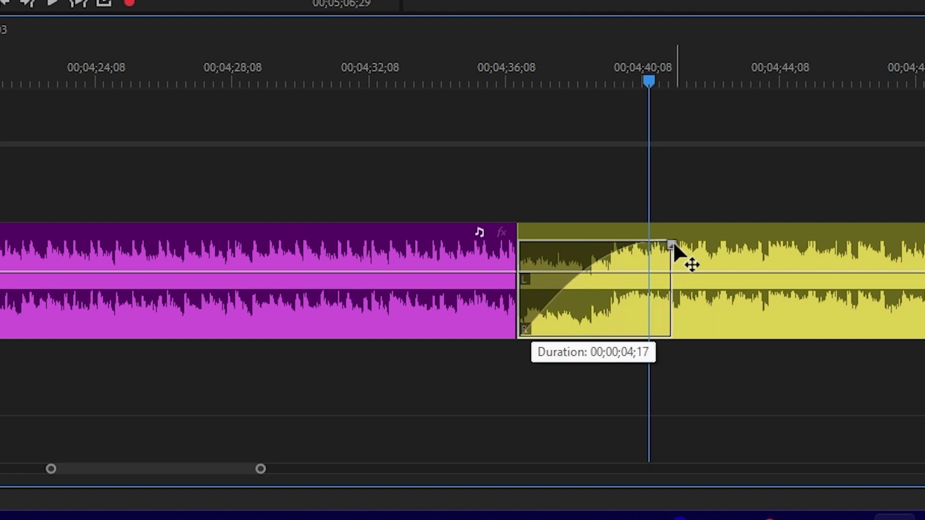
pyautogui.moveTo(673, 242); pyautogui.dragTo(690, 310)
pyautogui.moveTo(685, 299); pyautogui.dragTo(675, 281)
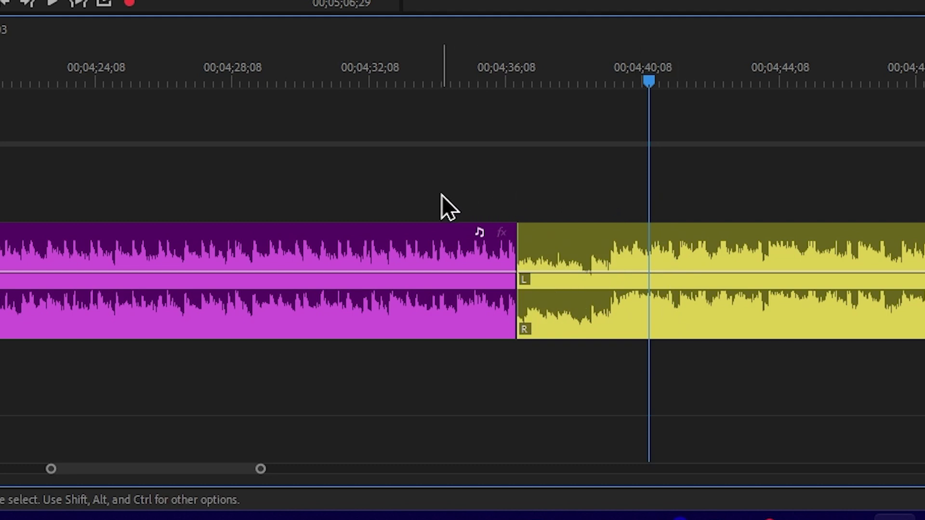
# Step: Try a crossfade between the purple and yellow music clips by extending the yellow clip's fade across the cut, and shorten it
pyautogui.moveTo(417, 187); pyautogui.dragTo(597, 380)
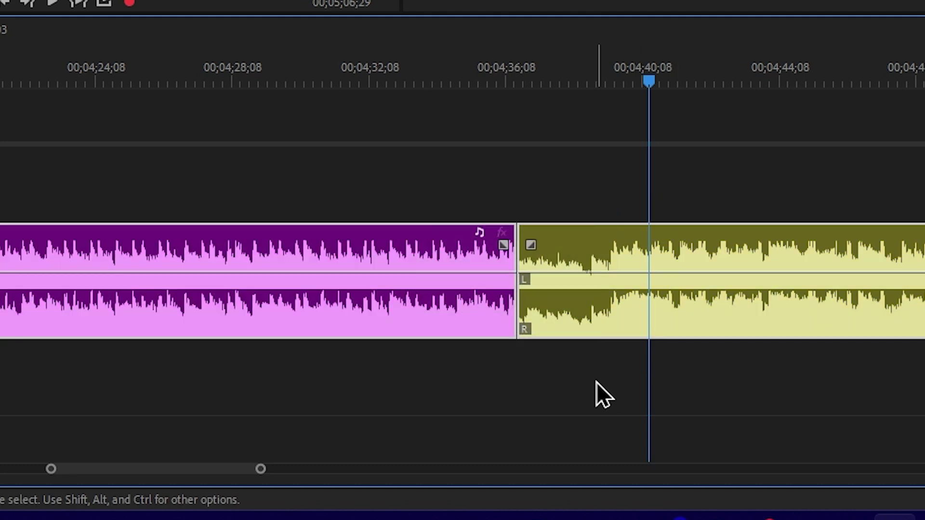
pyautogui.click(599, 366)
pyautogui.click(603, 303)
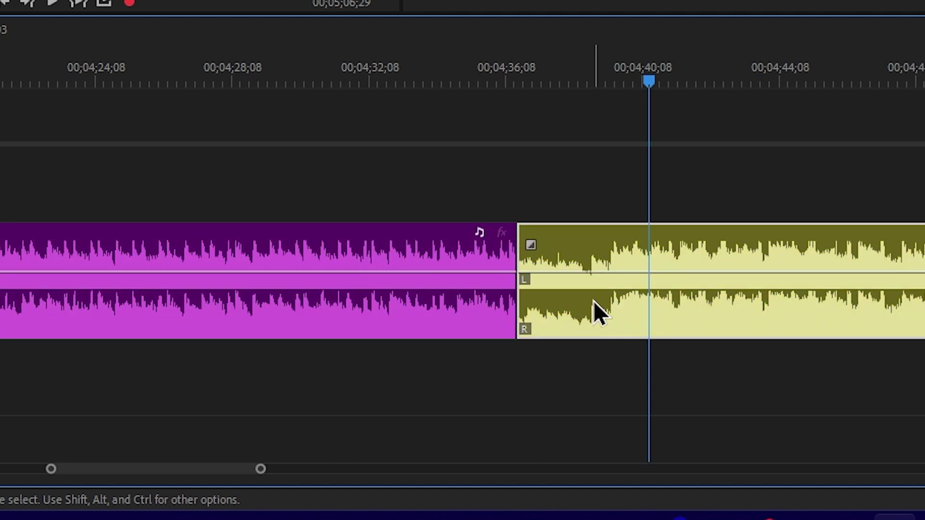
pyautogui.moveTo(531, 244)
pyautogui.mouseDown()
pyautogui.moveTo(614, 245)
pyautogui.moveTo(670, 262)
pyautogui.moveTo(398, 269)
pyautogui.moveTo(408, 274)
pyautogui.mouseUp()
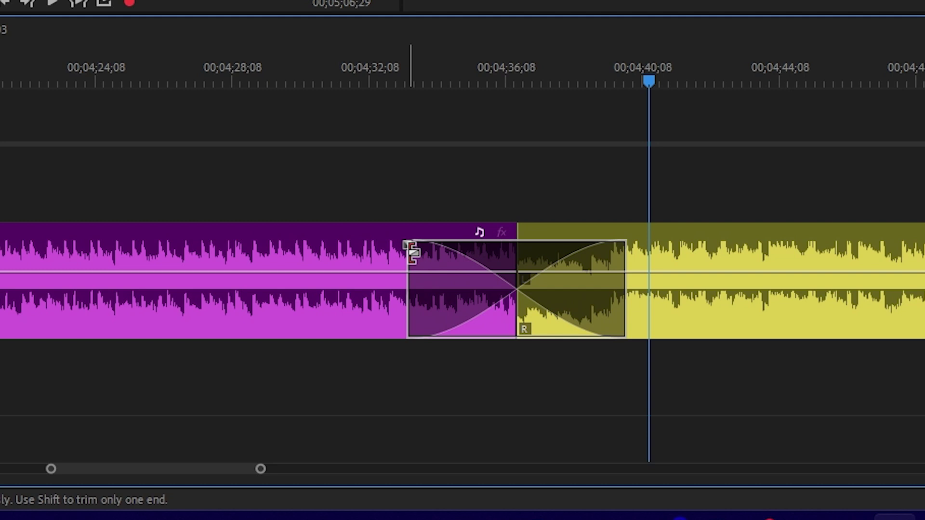
pyautogui.moveTo(406, 244); pyautogui.dragTo(489, 267)
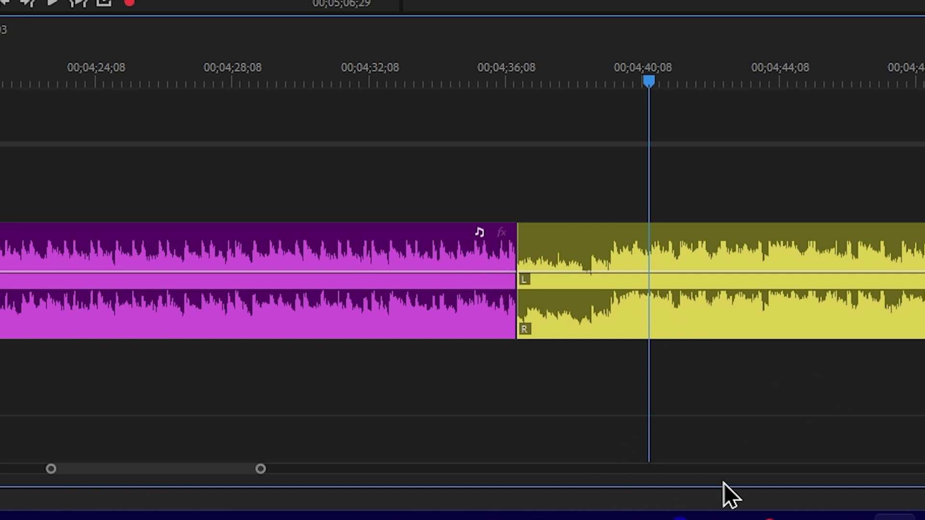
# Step: Play the timeline from just before the cut between the purple and yellow music clips and stop shortly after it
pyautogui.moveTo(755, 511)
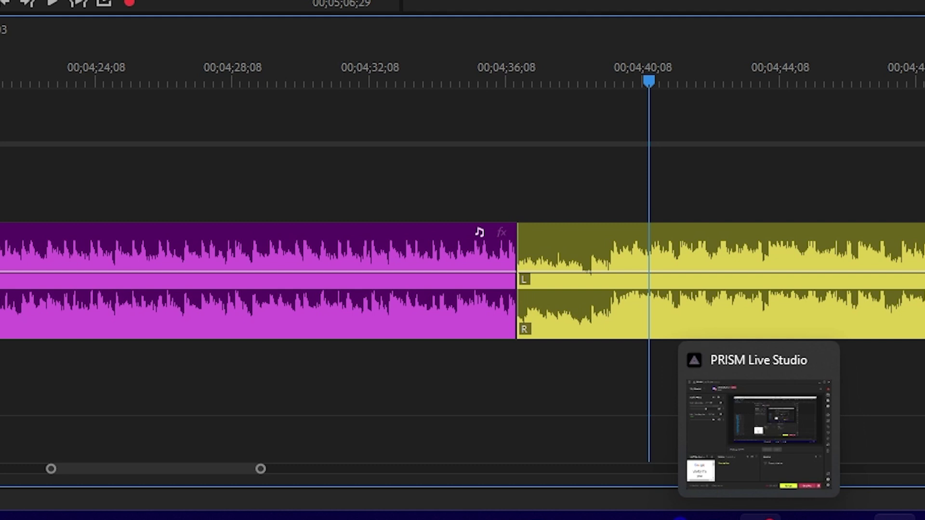
pyautogui.click(476, 68)
pyautogui.press('space')
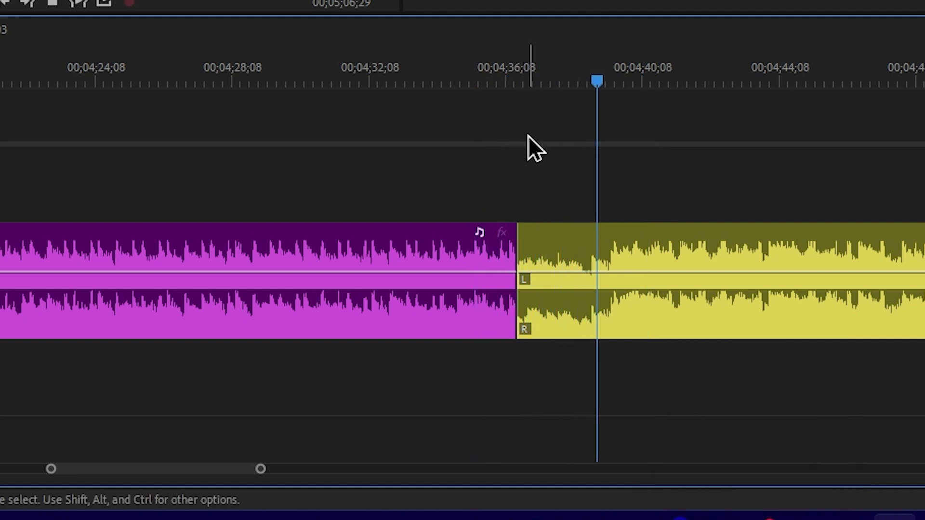
pyautogui.press('space')
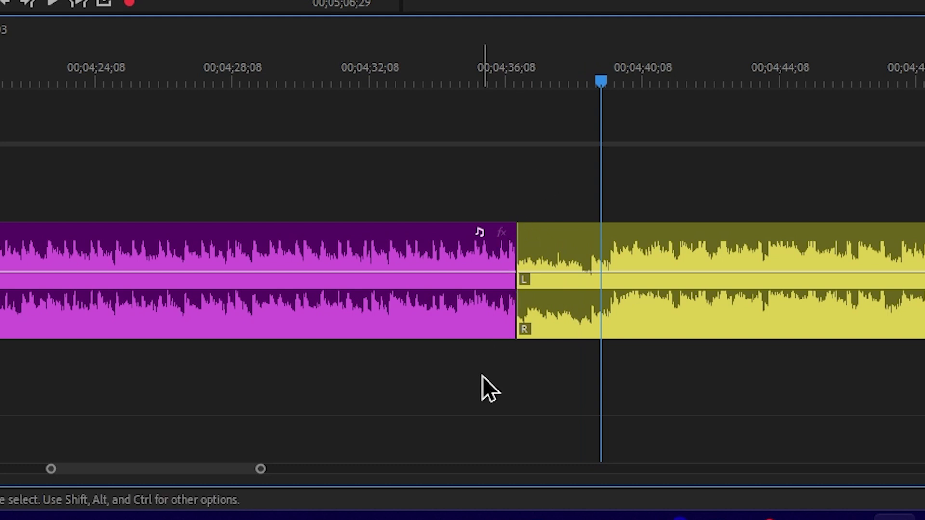
# Step: Try another crossfade between the purple and yellow music clips by extending a clip fade across their cut
pyautogui.click(440, 277)
pyautogui.click(660, 250)
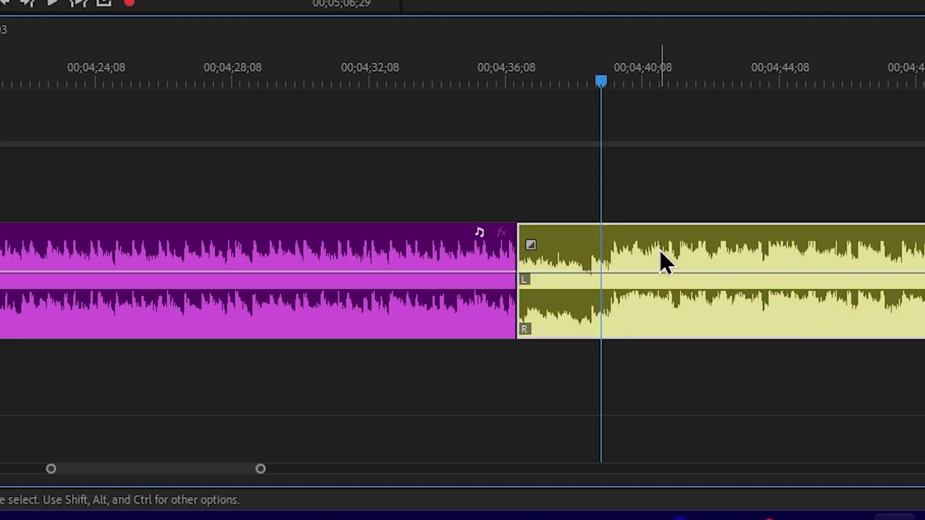
pyautogui.scroll(2, 506, 313)
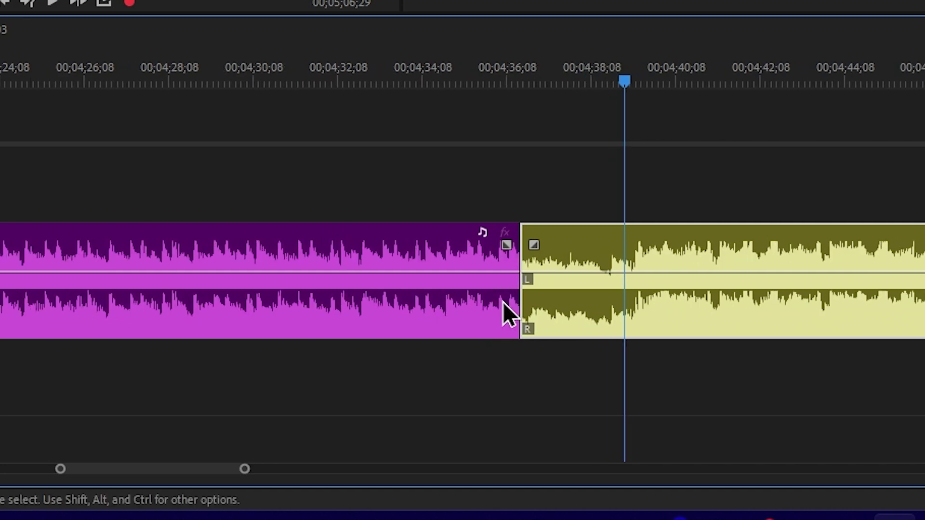
pyautogui.click(526, 244)
pyautogui.moveTo(526, 245); pyautogui.dragTo(350, 259)
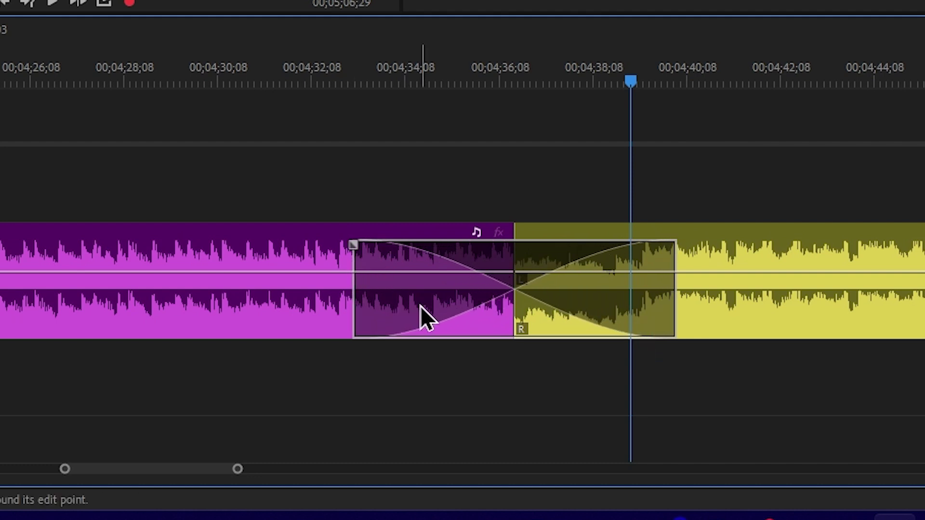
# Step: Play the timeline across the crossfade between the purple and yellow music clips and delete that crossfade
pyautogui.click(386, 82)
pyautogui.press('space')
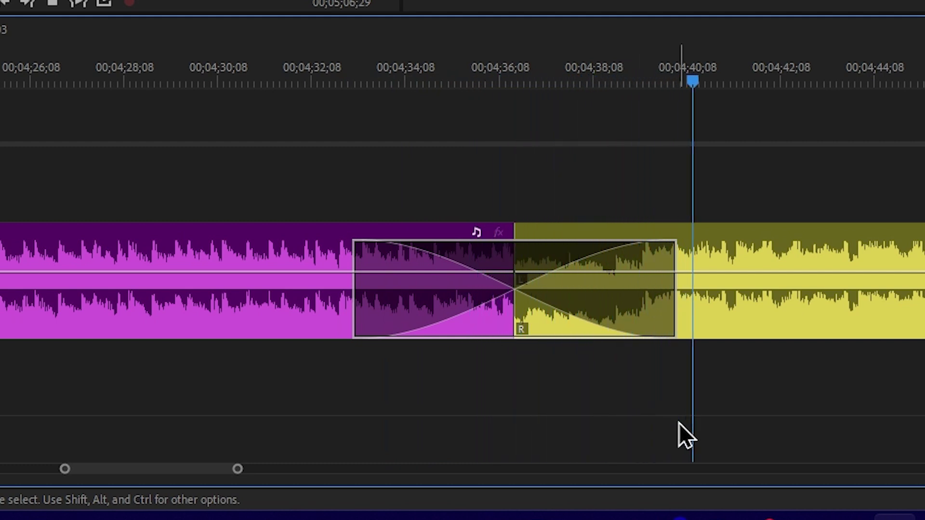
pyautogui.press('space')
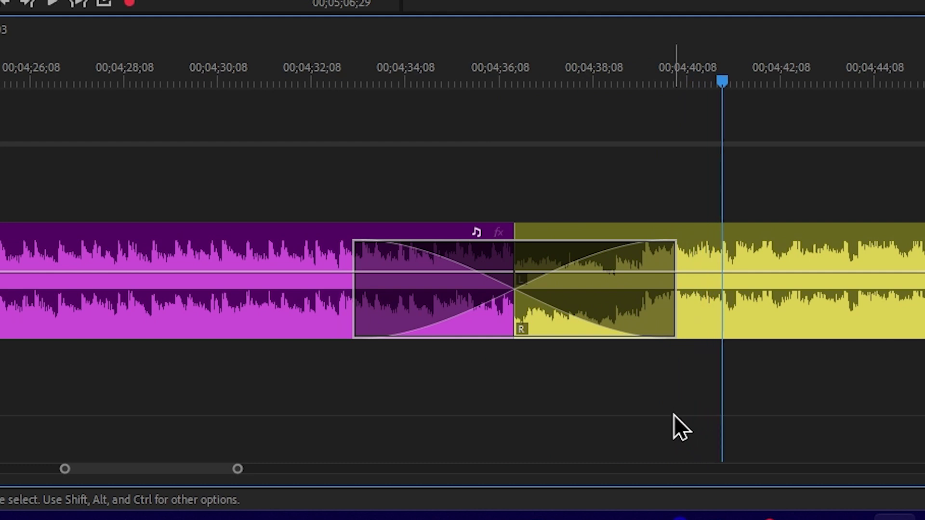
pyautogui.press('Delete')
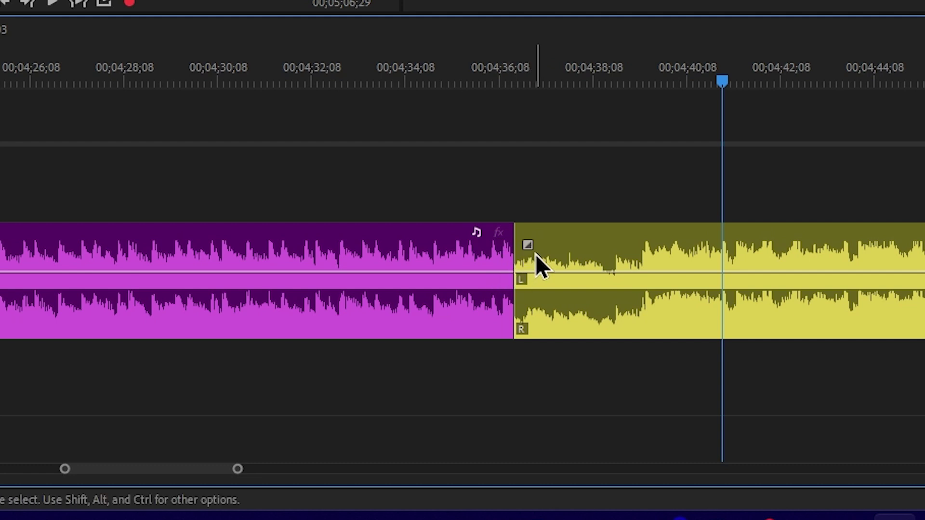
# Step: Fade in the yellow music clip's start and fade out the purple clip's end over about 00;00;03;07
pyautogui.moveTo(528, 244); pyautogui.dragTo(667, 288)
pyautogui.click(429, 294)
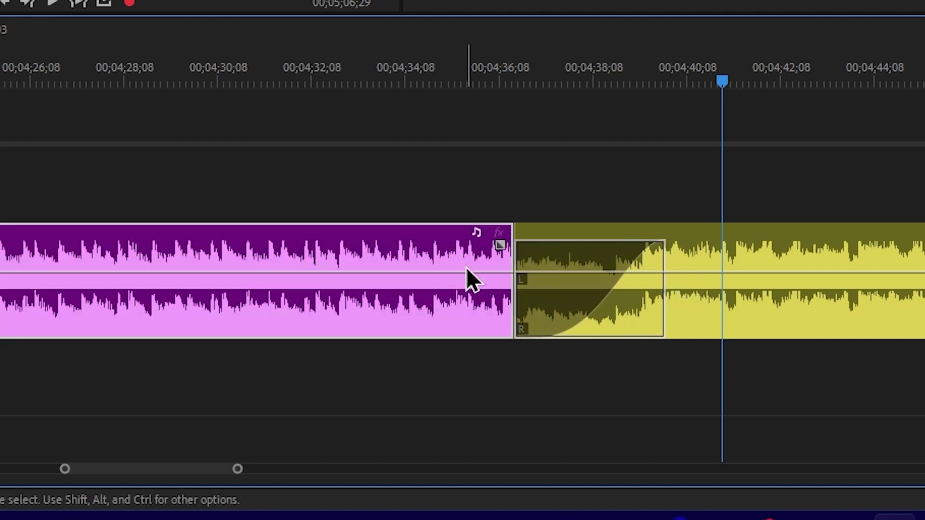
pyautogui.moveTo(500, 246); pyautogui.dragTo(361, 267)
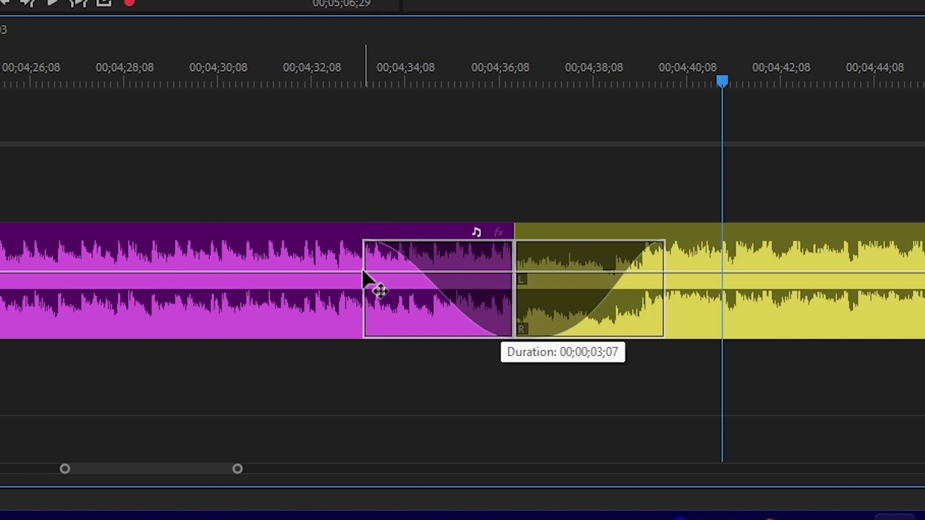
# Step: Add a fade-out at the end of the yellow music clip and play the timeline through it
pyautogui.scroll(-4, 674, 289)
pyautogui.scroll(3, 885, 322)
pyautogui.scroll(5, 889, 324)
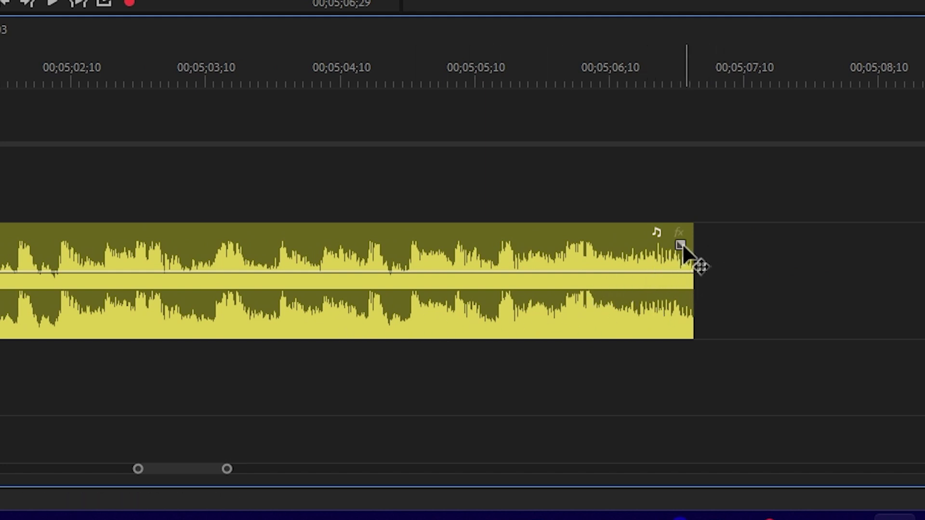
pyautogui.moveTo(681, 245); pyautogui.dragTo(477, 278)
pyautogui.press('space')
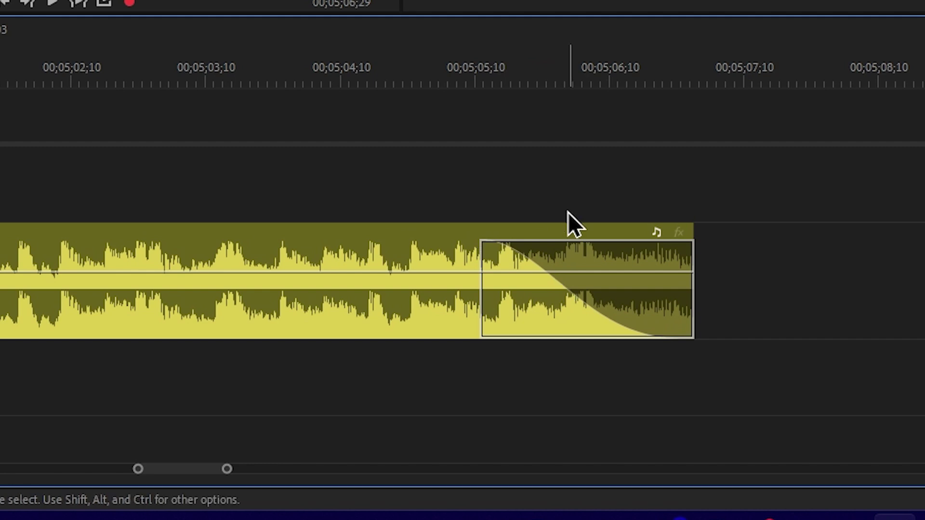
pyautogui.click(448, 72)
pyautogui.press('space')
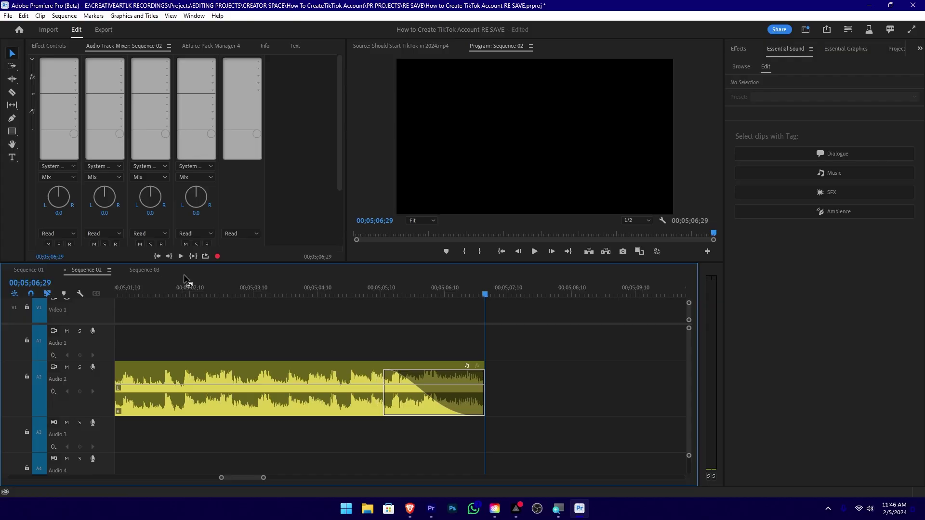
# Step: Open Sequence 03 and examine the first captions above the Live Wallpaper.mp4 clip
pyautogui.hotkey('ctrl', 'shift', '.')
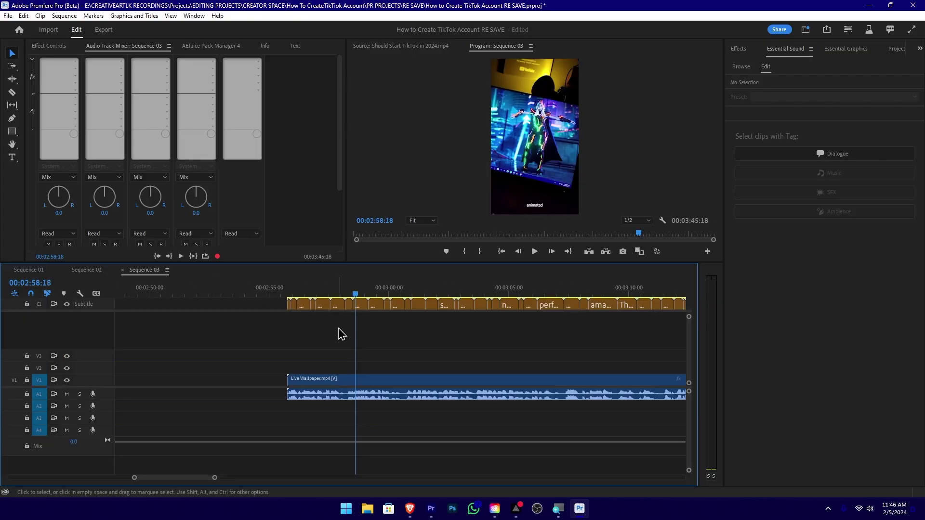
pyautogui.scroll(6, 302, 328)
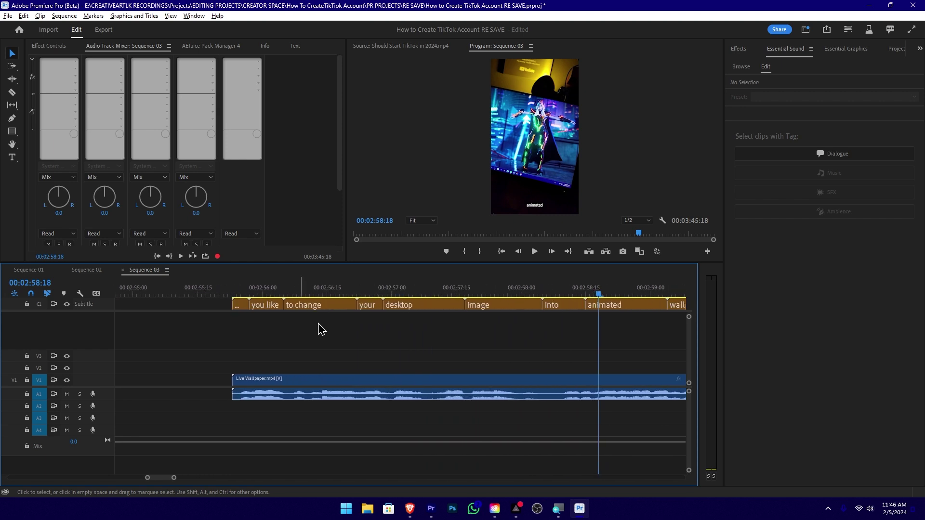
pyautogui.moveTo(165, 335)
pyautogui.mouseDown()
pyautogui.moveTo(560, 322)
pyautogui.moveTo(635, 303)
pyautogui.moveTo(627, 327)
pyautogui.moveTo(166, 342)
pyautogui.mouseUp()
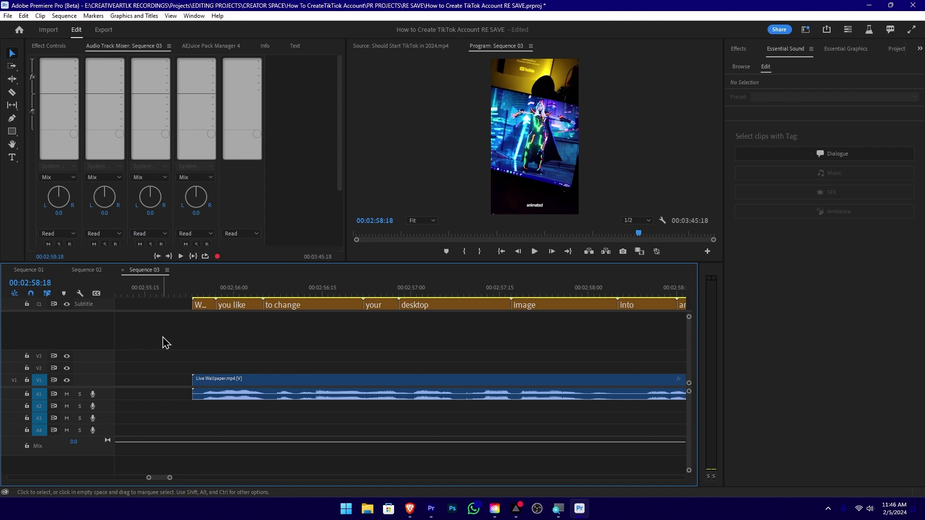
# Step: Switch to Premiere Pro 2024 and select its captions individually and as a group to examine their selection highlighting
pyautogui.click(582, 511)
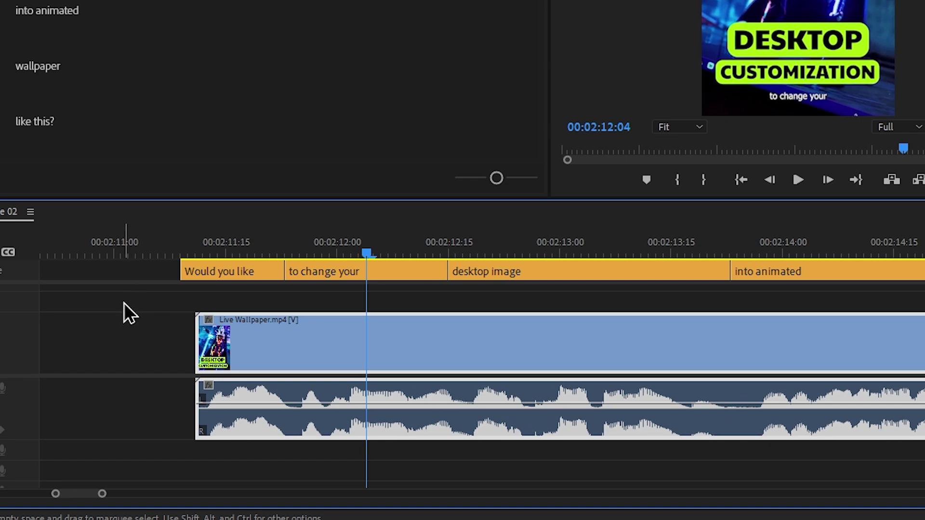
pyautogui.moveTo(164, 365); pyautogui.dragTo(435, 349)
pyautogui.moveTo(591, 271); pyautogui.dragTo(923, 273)
pyautogui.click(524, 312)
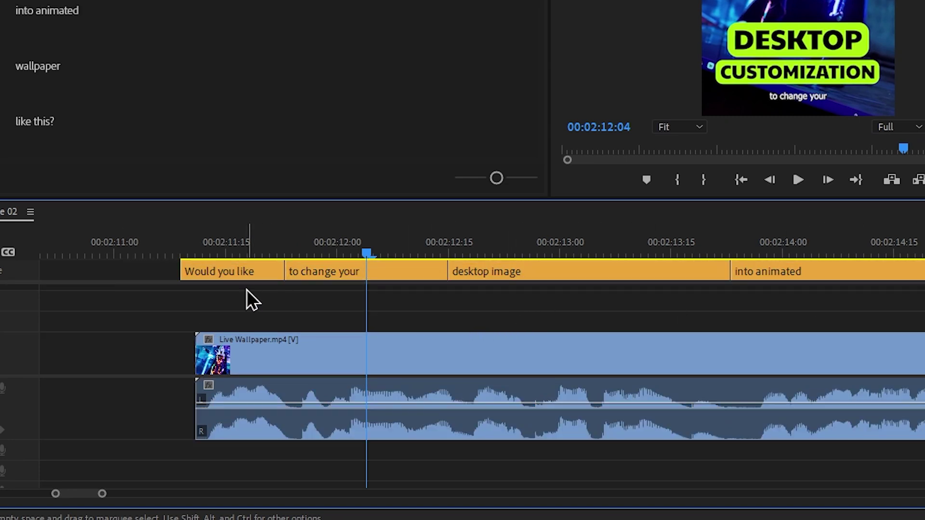
pyautogui.click(235, 274)
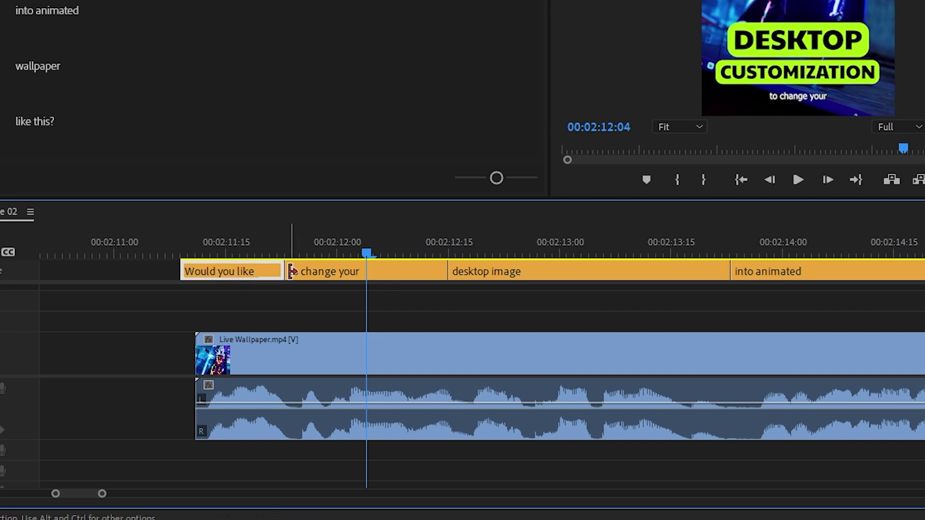
pyautogui.click(329, 276)
pyautogui.click(482, 275)
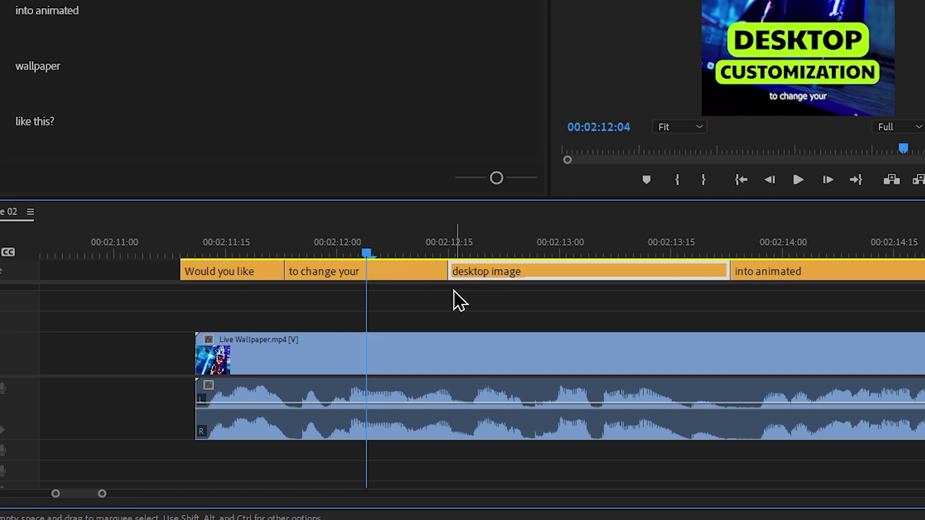
pyautogui.moveTo(127, 302); pyautogui.dragTo(782, 254)
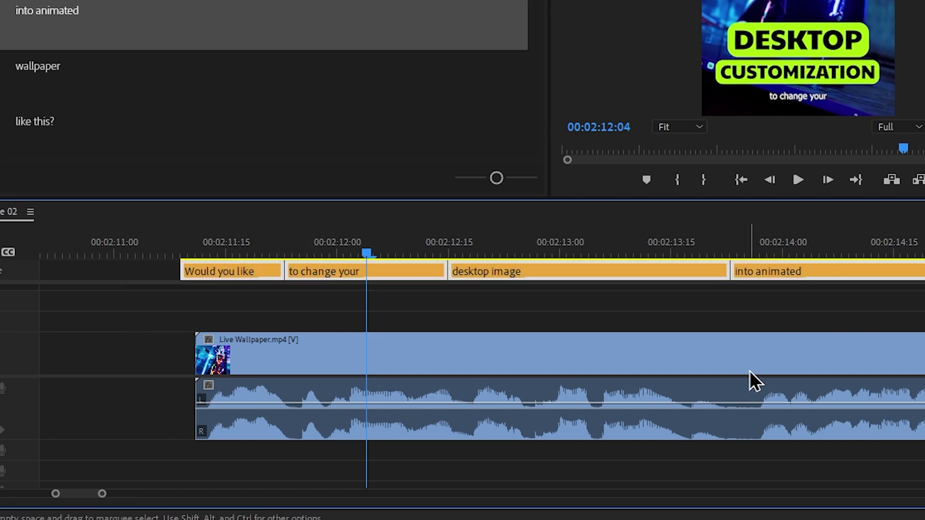
# Step: Return to Premiere Pro (Beta) and select captions in Sequence 03 individually and as a group to compare their appearance
pyautogui.click(826, 517)
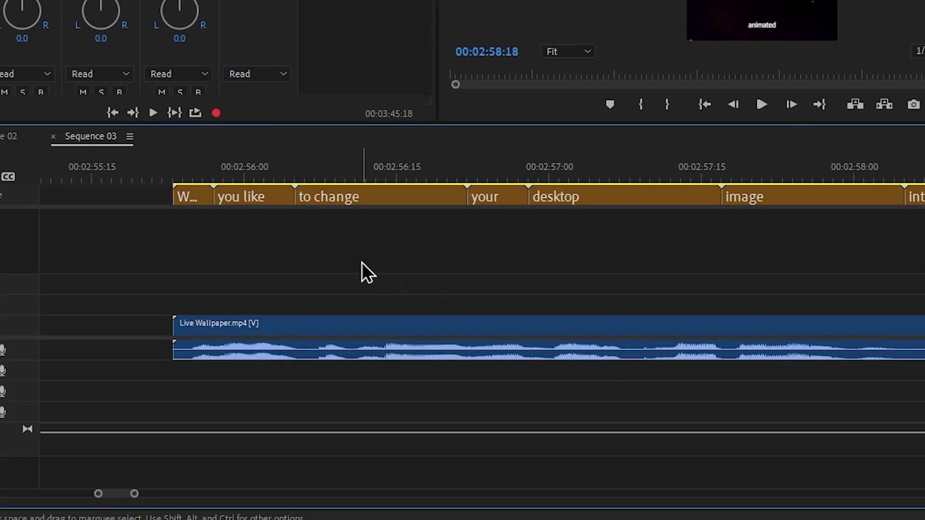
pyautogui.scroll(5, 193, 244)
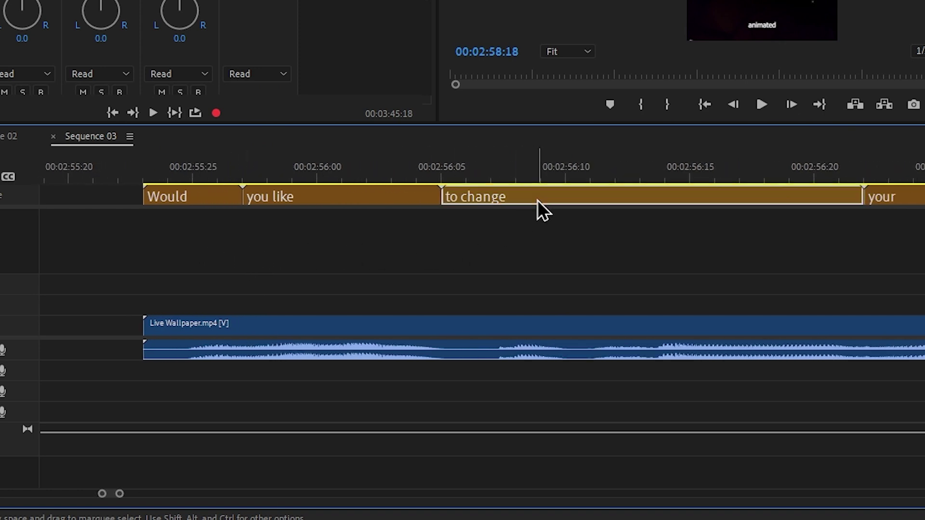
pyautogui.click(159, 195)
pyautogui.moveTo(91, 238); pyautogui.dragTo(418, 251)
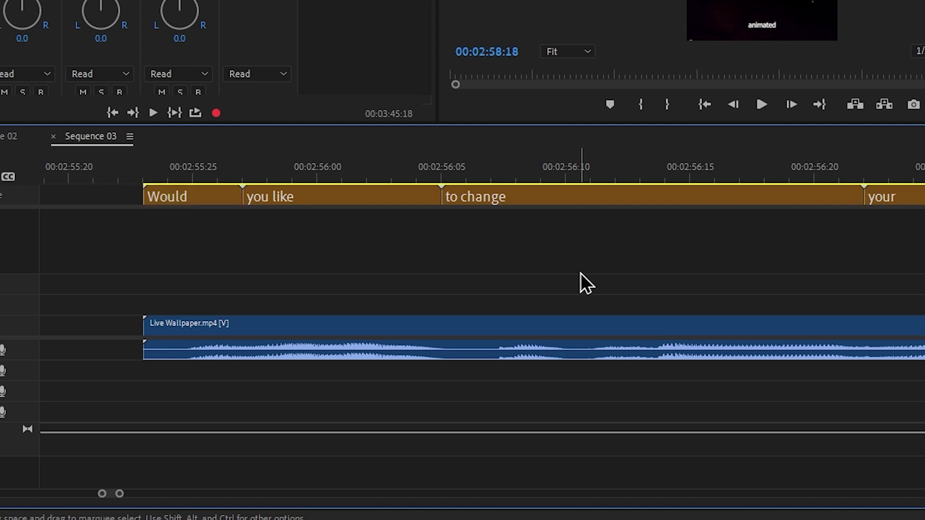
pyautogui.scroll(-5, 583, 279)
pyautogui.scroll(-3, 684, 282)
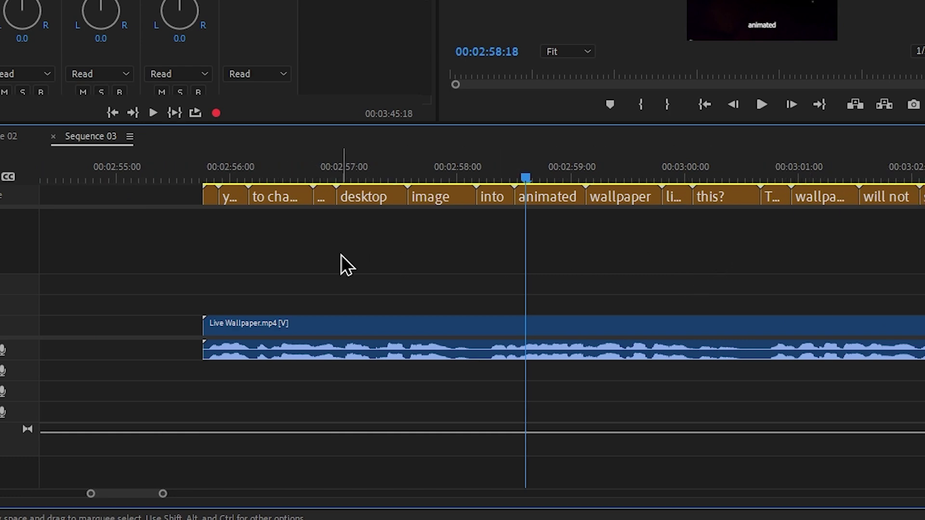
pyautogui.moveTo(104, 232); pyautogui.dragTo(777, 183)
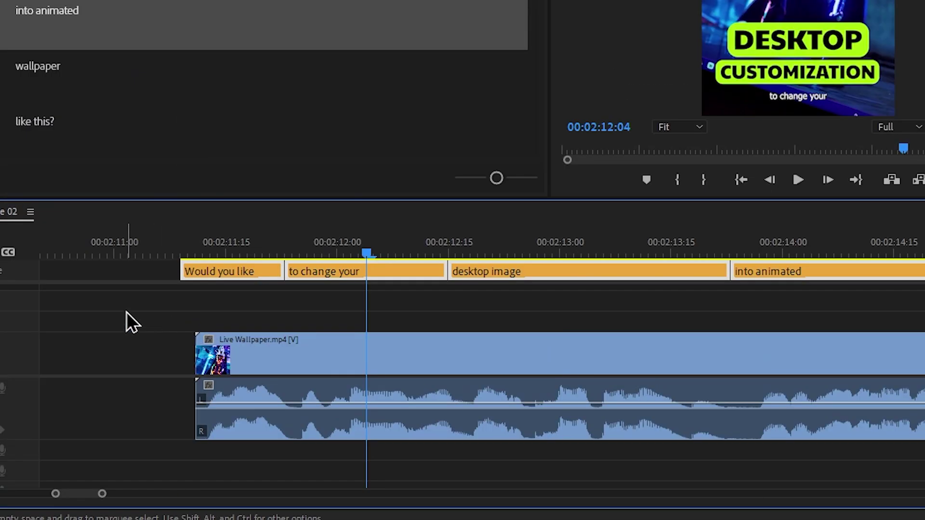
# Step: Switch back to Premiere Pro 2024, select the row of captions as a group again, and clear the selection
pyautogui.click(128, 311)
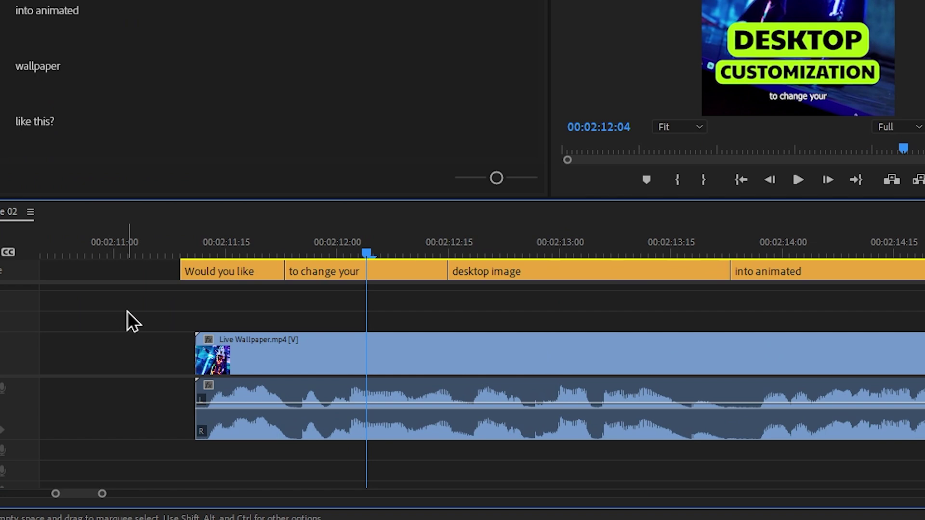
pyautogui.moveTo(115, 300); pyautogui.dragTo(920, 275)
pyautogui.click(821, 298)
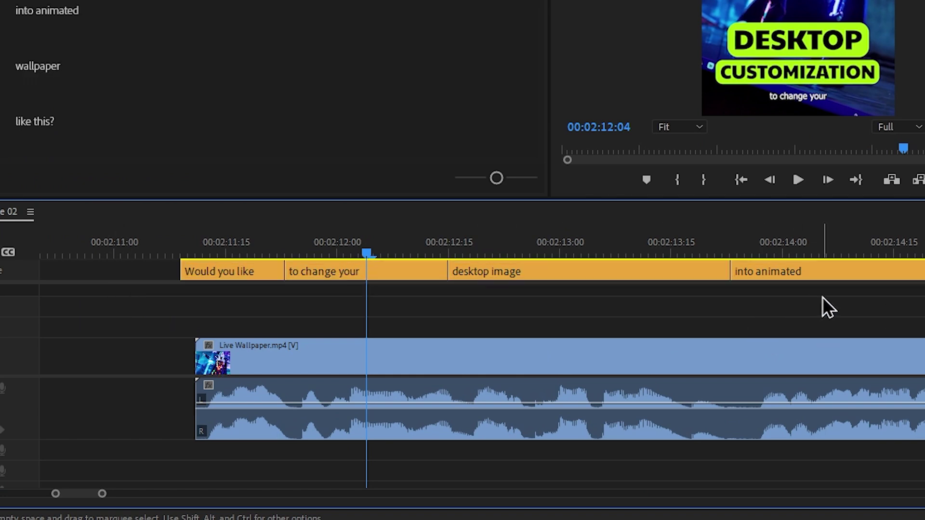